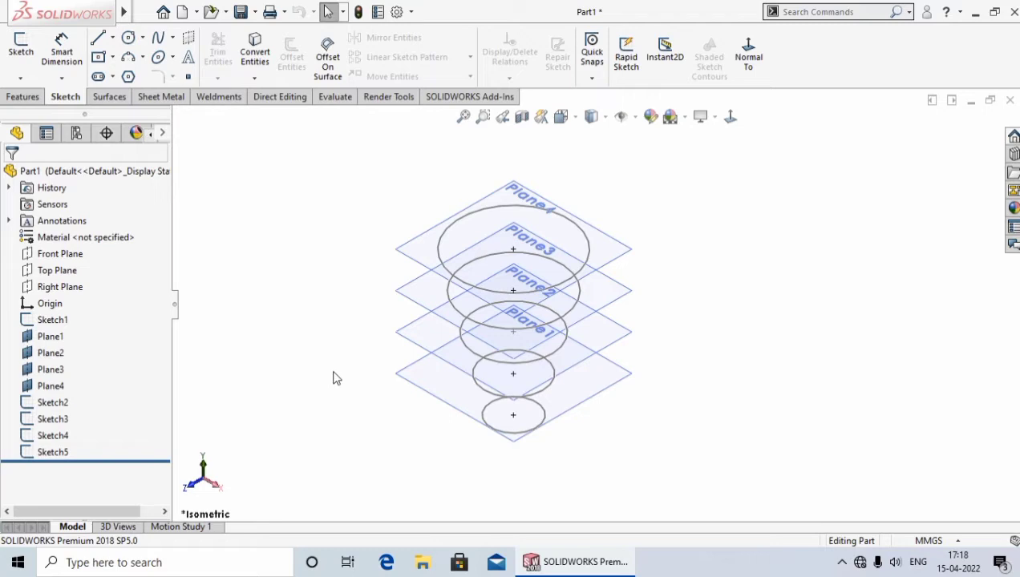
Hide Plane1 through Plane4 so only the five stacked circle sketches show
mouse_move(362, 391)
middle_down()
mouse_move(350, 332)
mouse_move(364, 368)
middle_up()
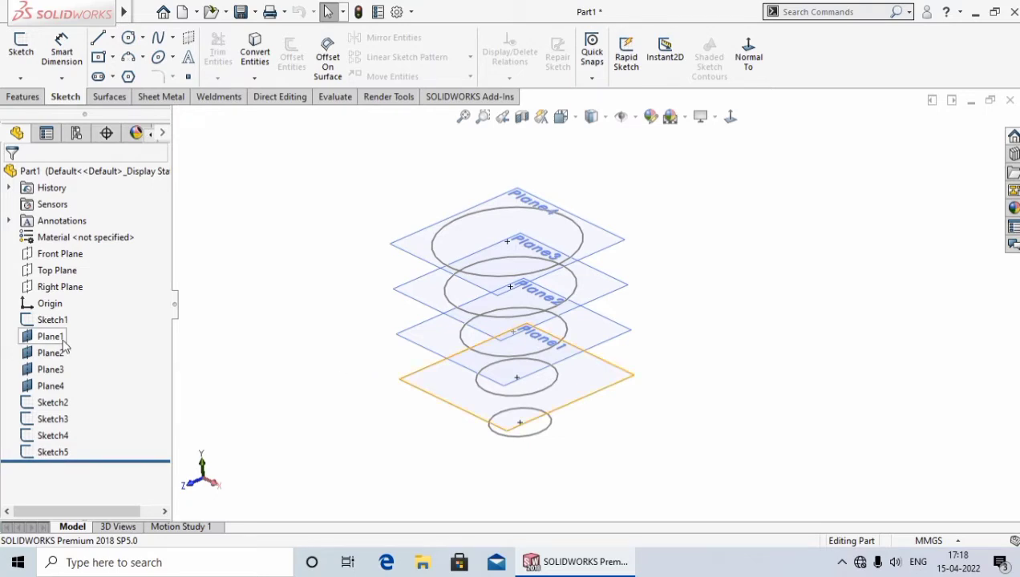
click(60, 340)
ctrl+click(57, 355)
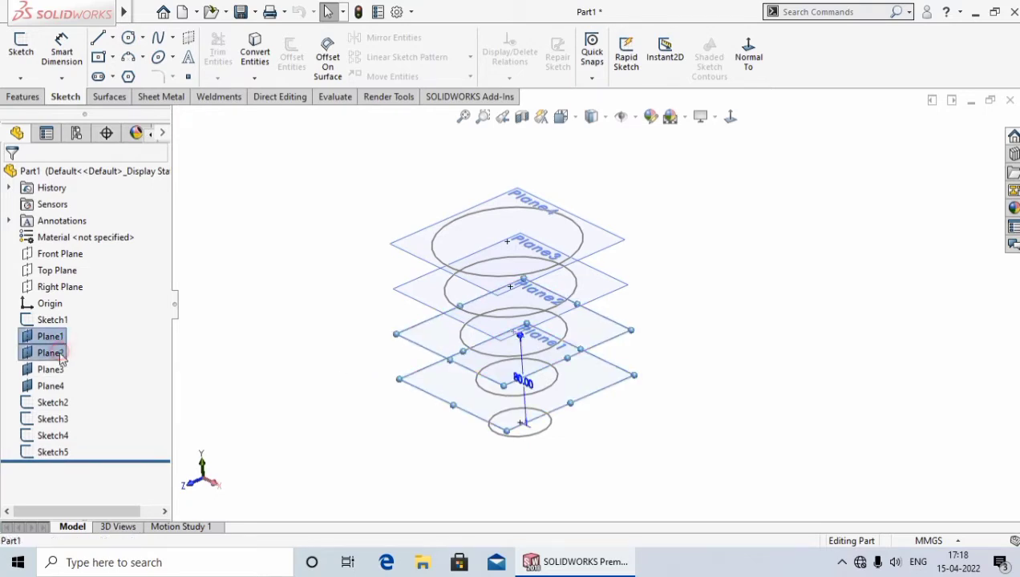
ctrl+click(53, 370)
ctrl+click(51, 387)
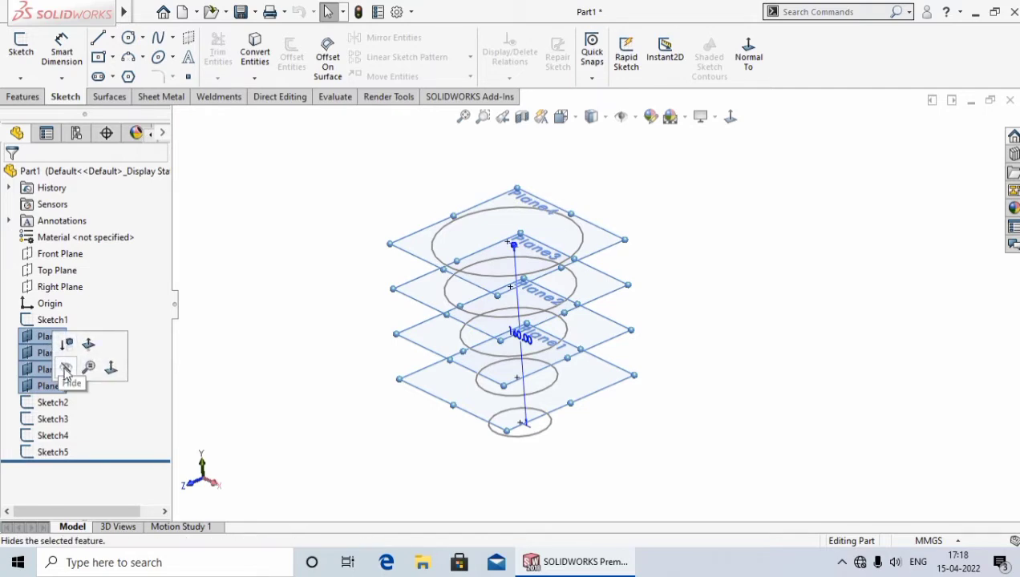
click(67, 371)
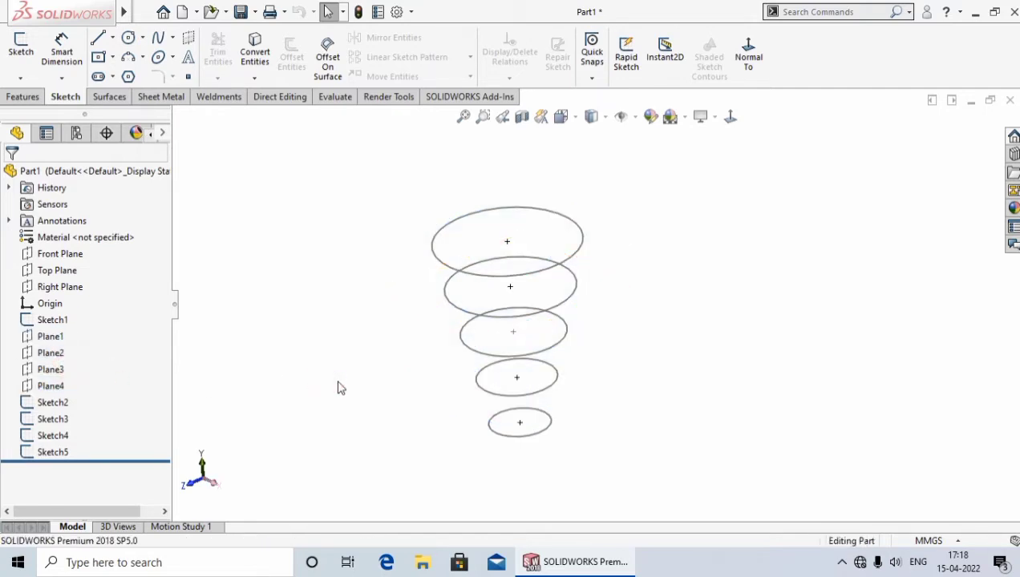
mouse_move(339, 386)
middle_down()
mouse_move(328, 333)
mouse_move(337, 360)
middle_up()
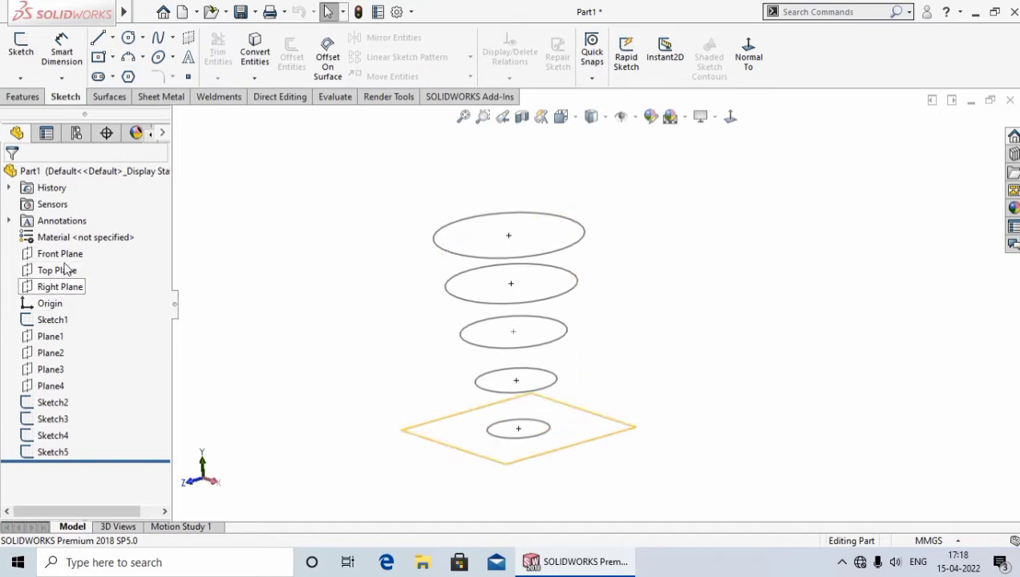
Start a new sketch on the Front Plane, viewed Normal To
click(70, 255)
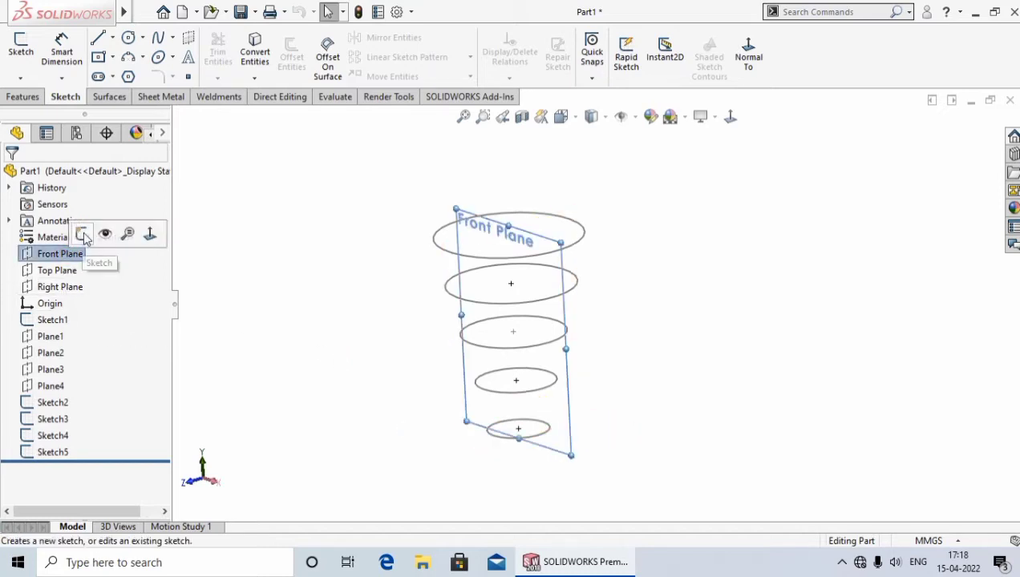
click(83, 232)
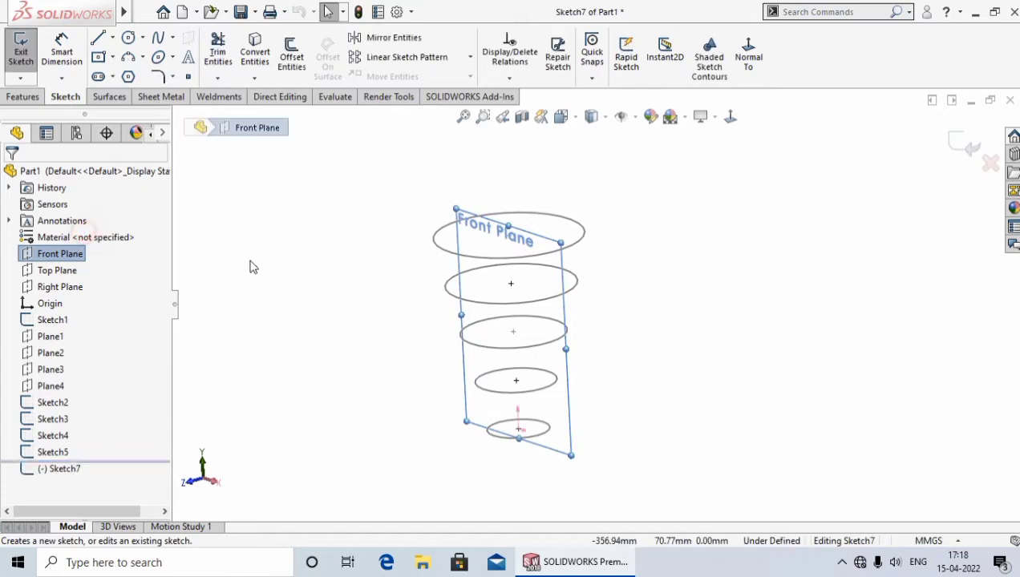
click(729, 116)
scroll(689, 289, down, 2)
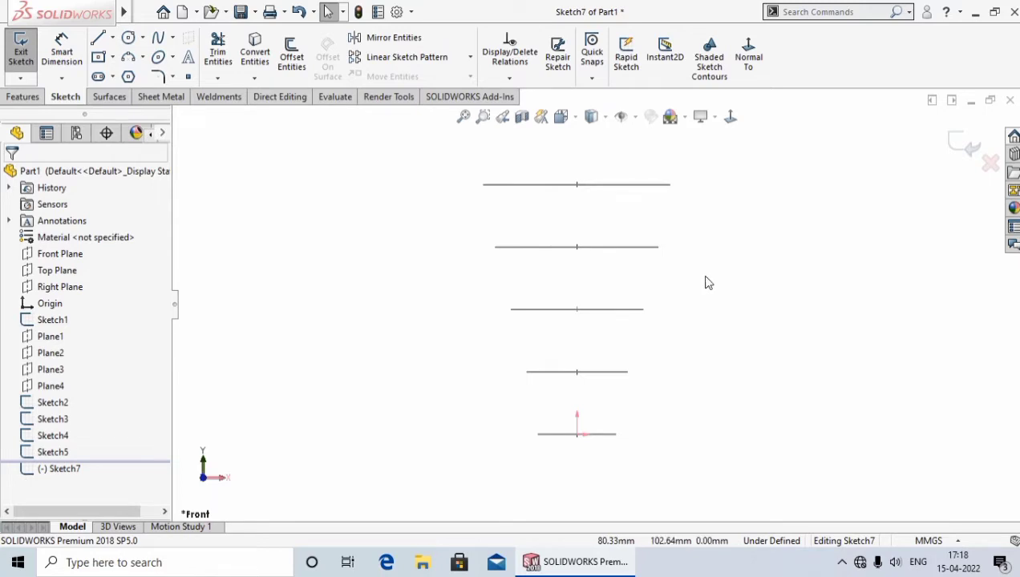
Select the five edge-on circle profiles from top to bottom
click(637, 193)
ctrl+click(635, 248)
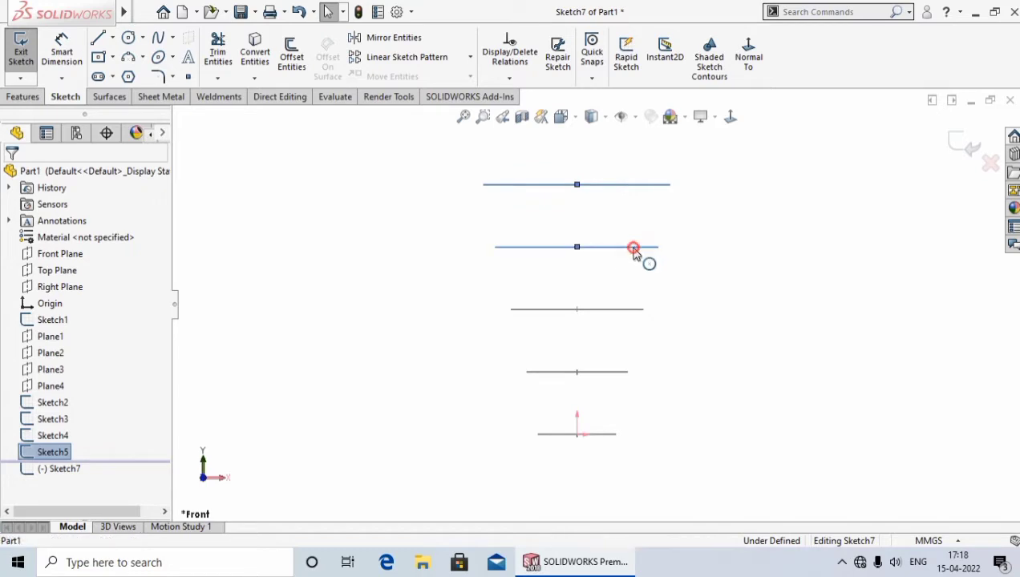
ctrl+click(628, 316)
ctrl+click(611, 372)
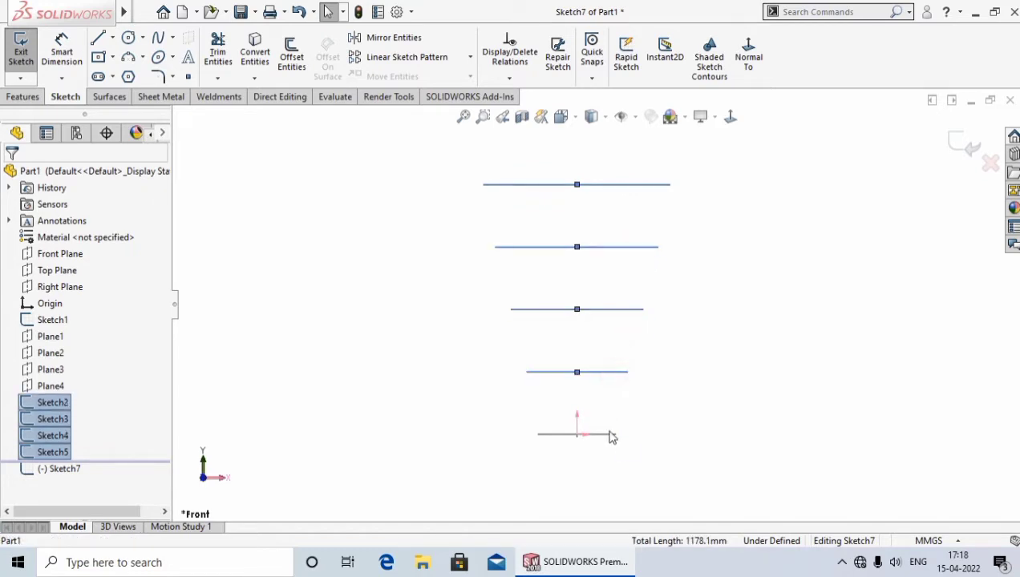
ctrl+click(611, 435)
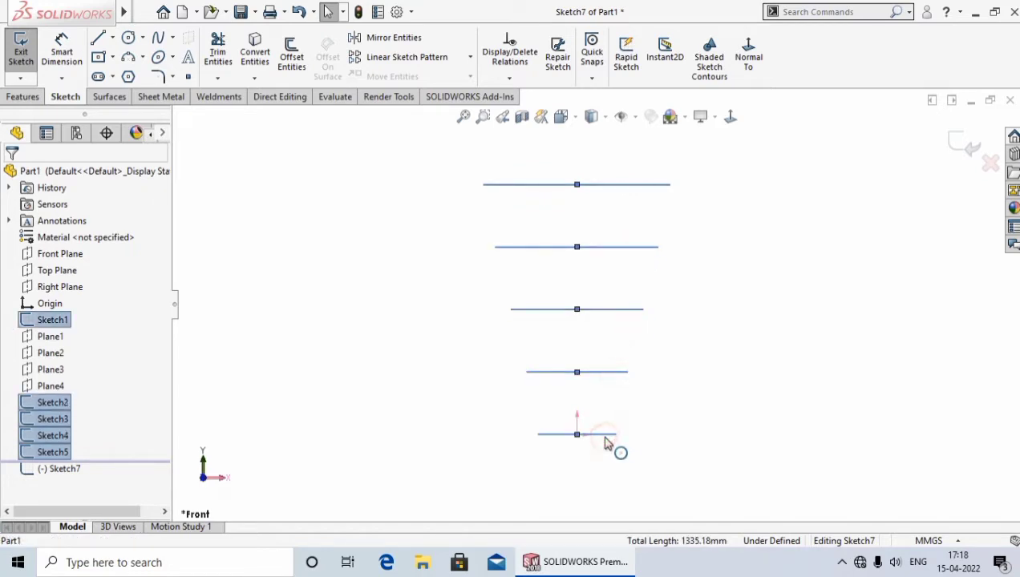
Convert the five picked circles into sketch lines and select all five lines
click(263, 56)
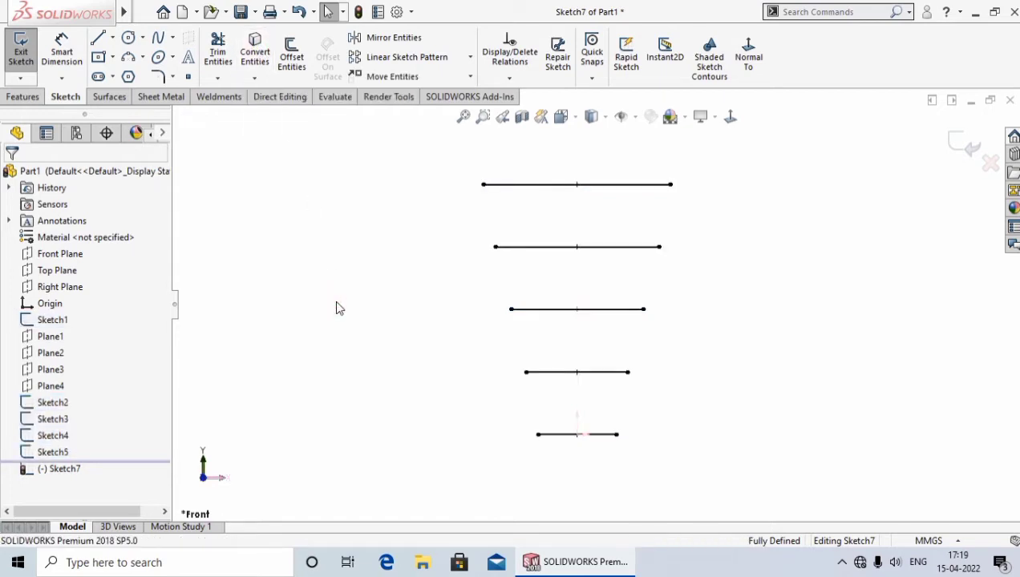
key(z)
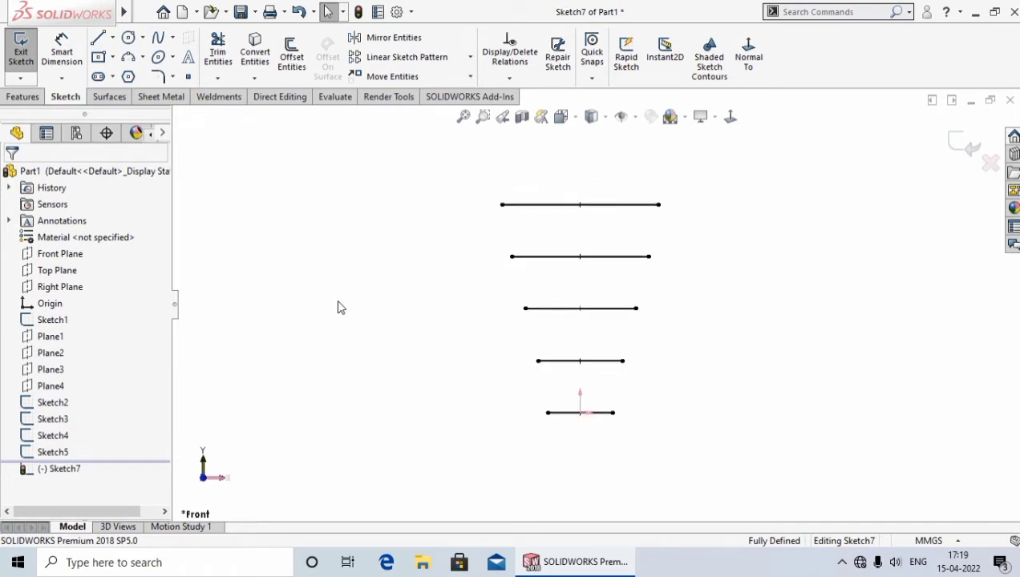
click(648, 205)
ctrl+click(633, 256)
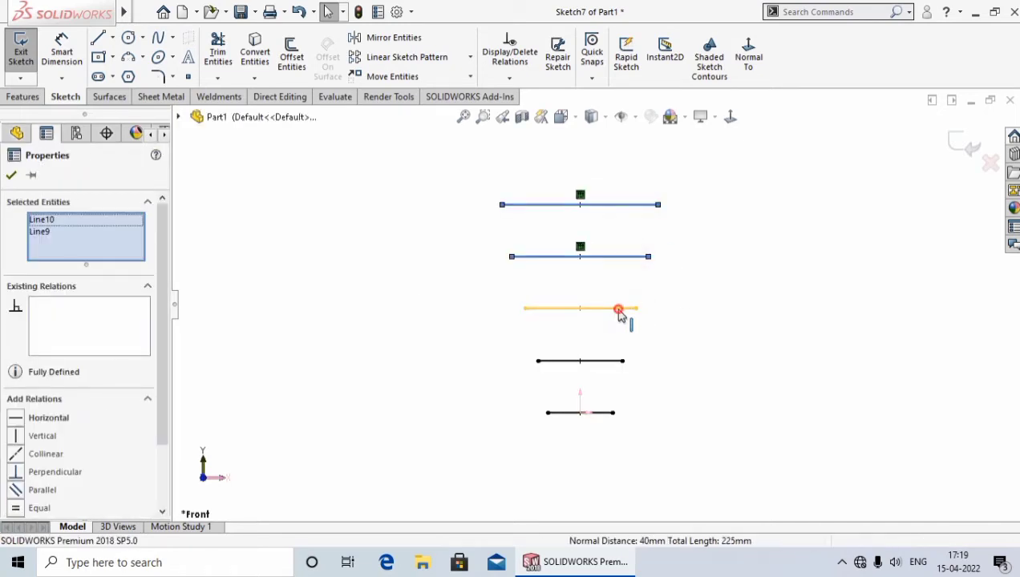
ctrl+click(618, 309)
ctrl+click(606, 360)
ctrl+click(604, 421)
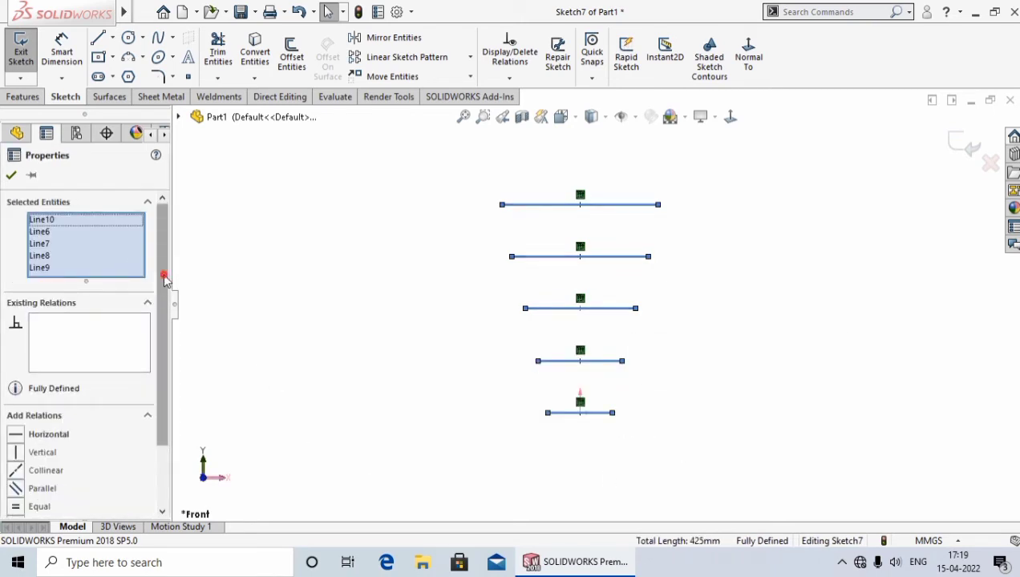
Set the five selected lines to construction geometry
drag(164, 278, 170, 398)
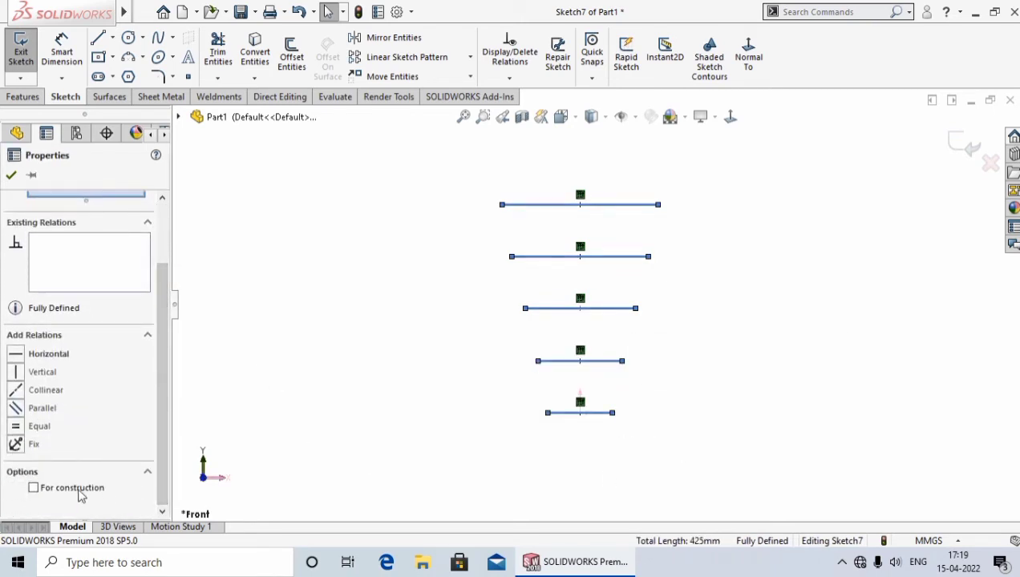
click(34, 488)
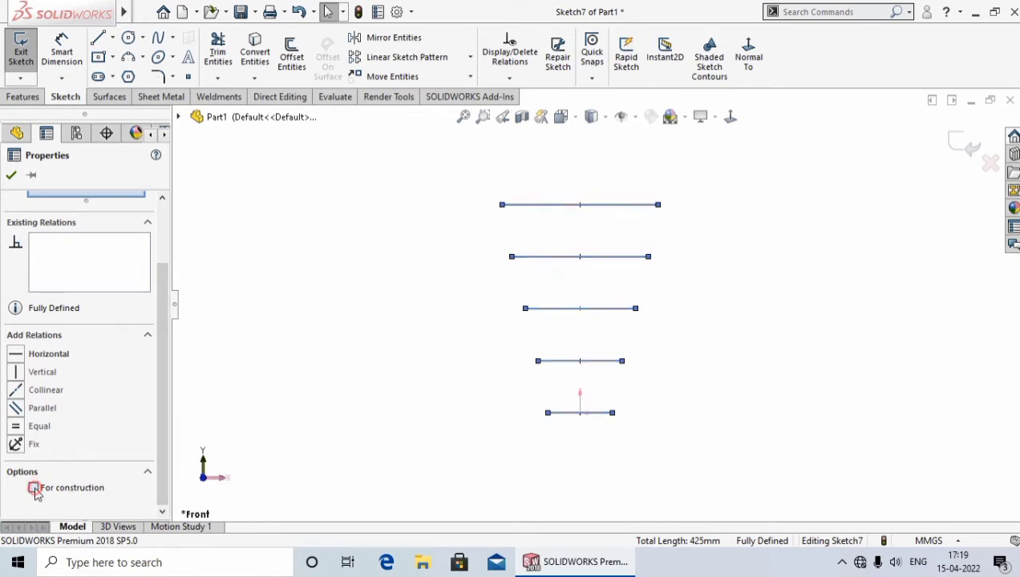
click(11, 175)
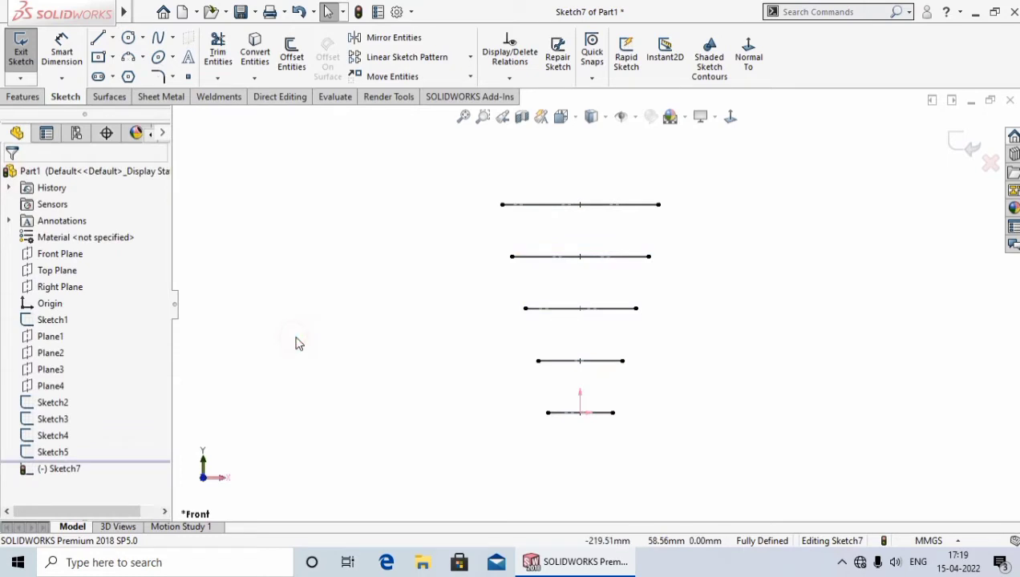
mouse_move(337, 242)
middle_down()
mouse_move(373, 386)
mouse_move(347, 246)
middle_up()
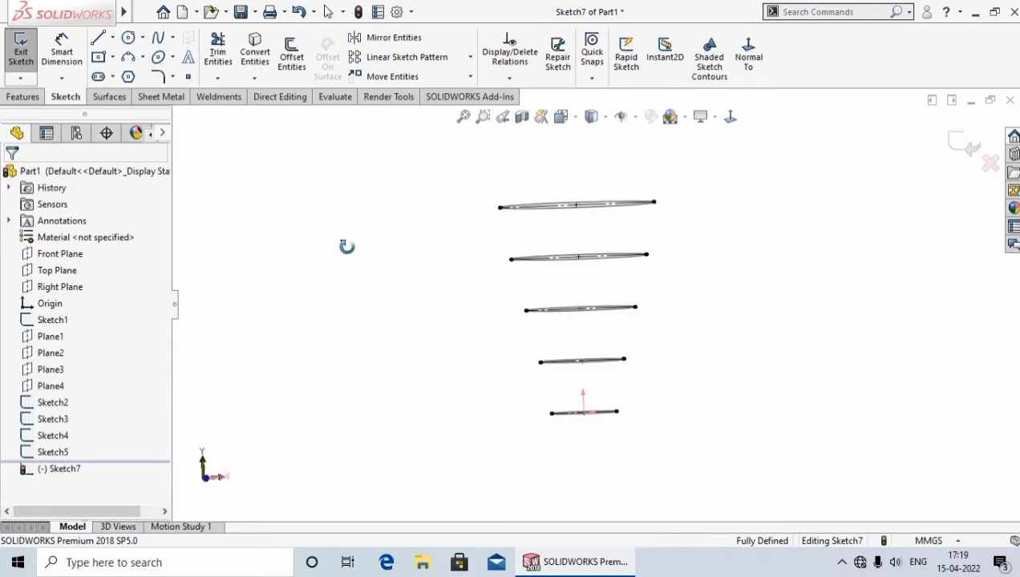
Start a wavy spline at the top line's left end, through the second and third lines' ends
click(730, 117)
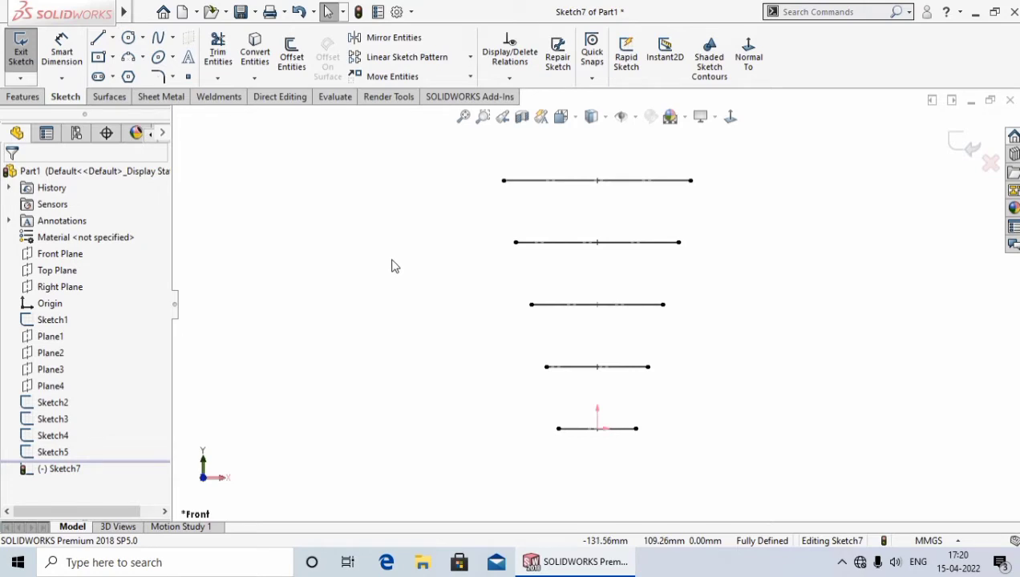
click(160, 43)
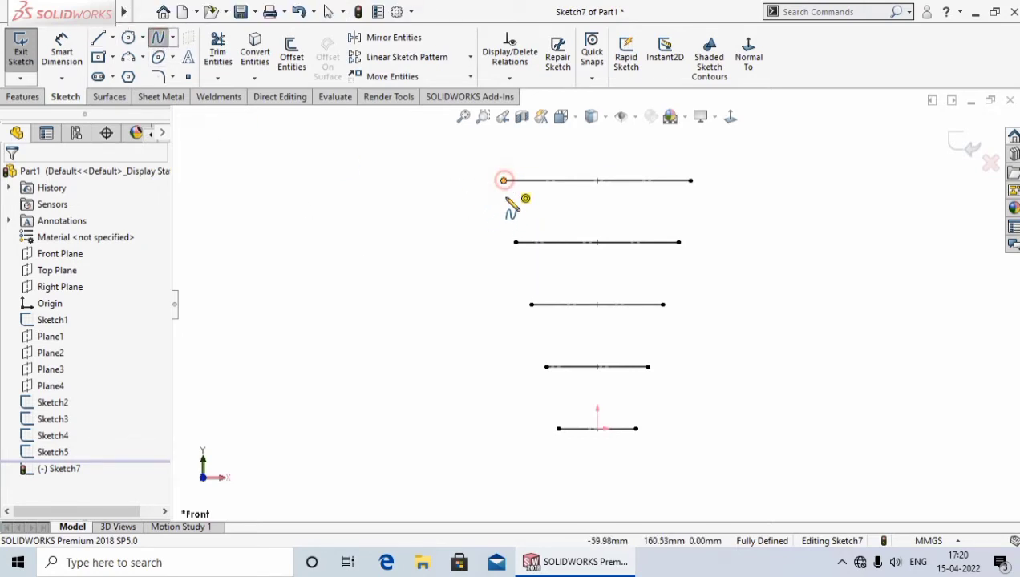
click(503, 180)
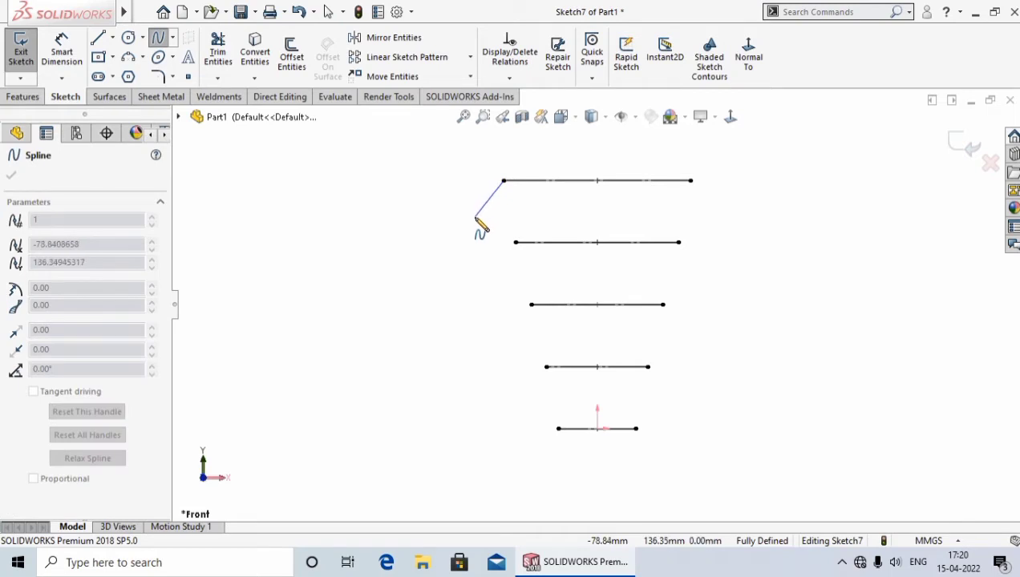
click(476, 217)
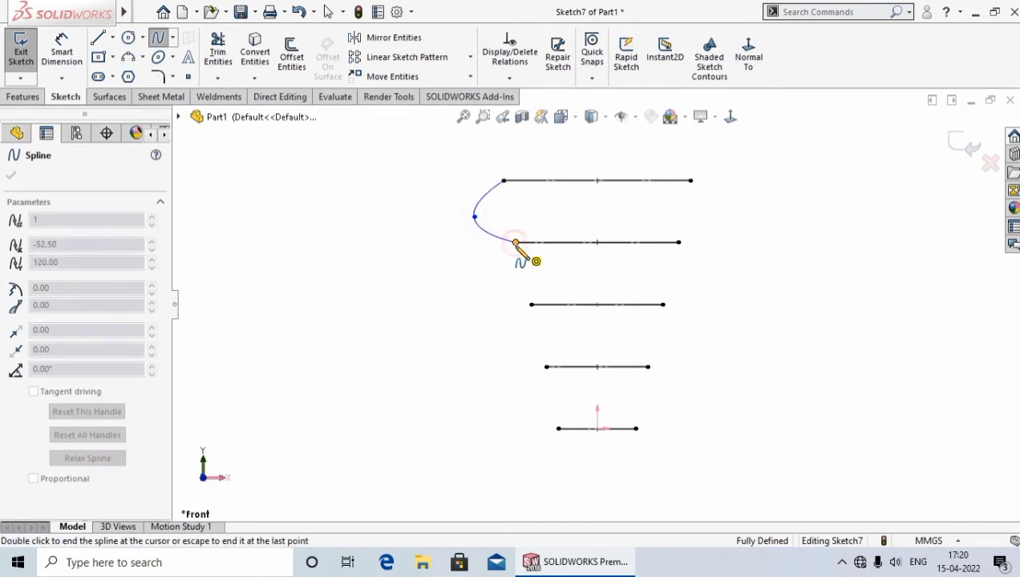
click(515, 242)
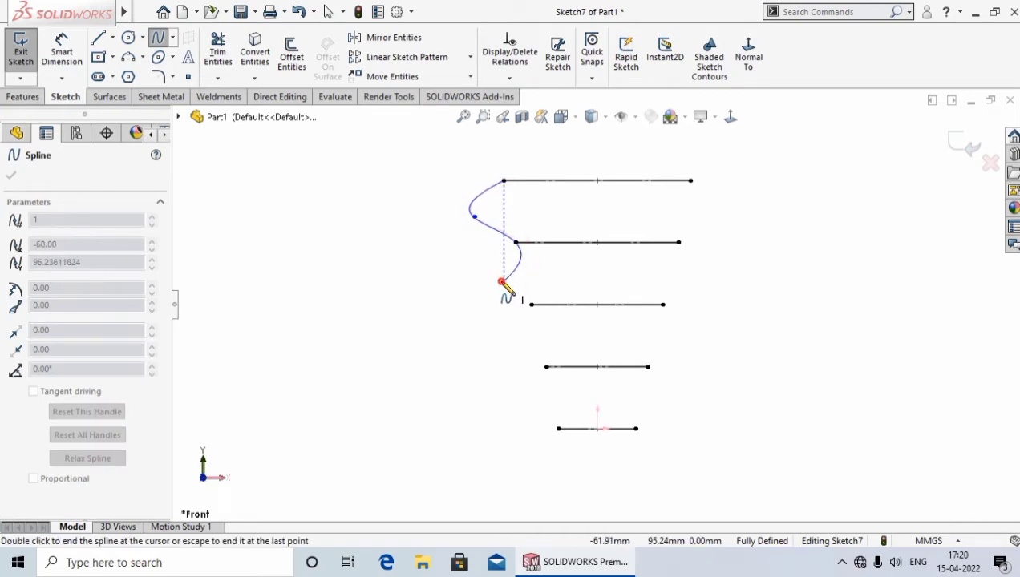
click(503, 282)
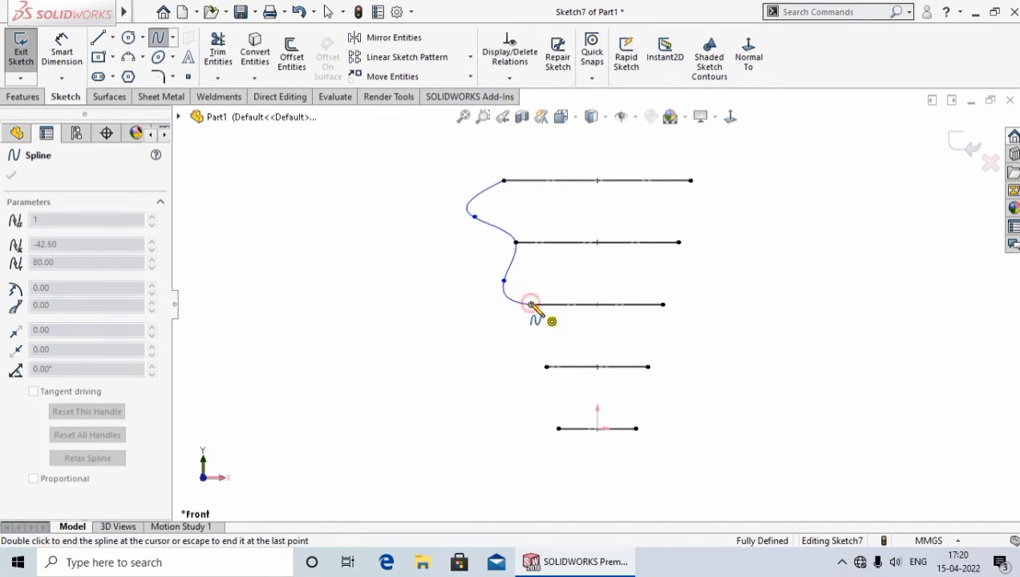
click(530, 305)
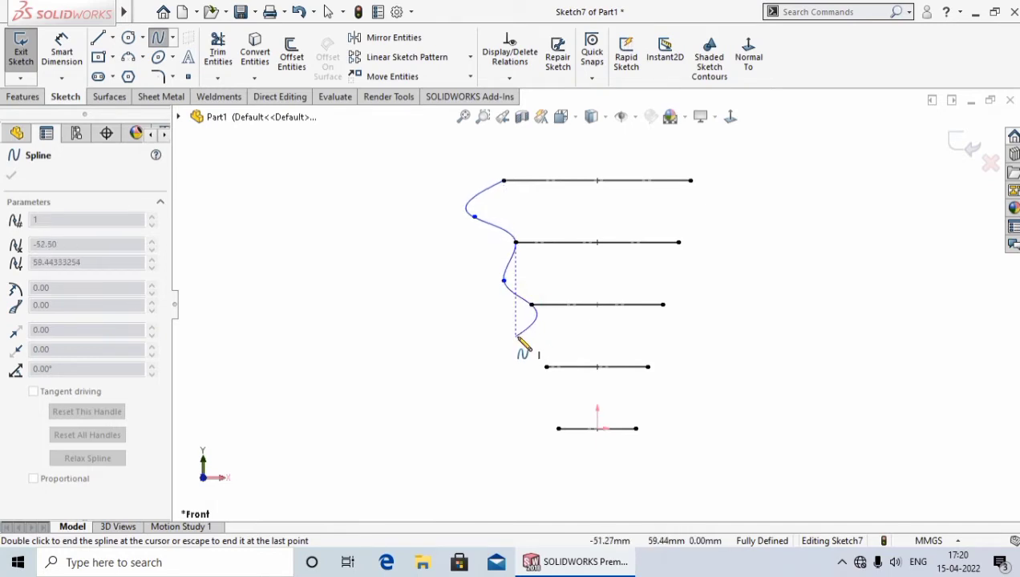
Continue the spline through the fourth line's end to the bottom line's endpoint and finish it
click(515, 336)
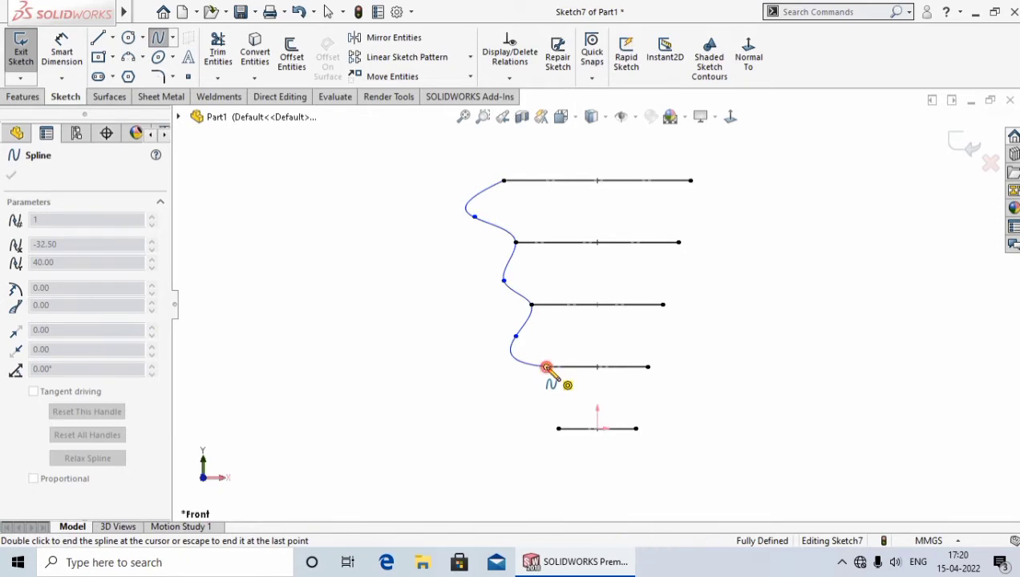
click(546, 367)
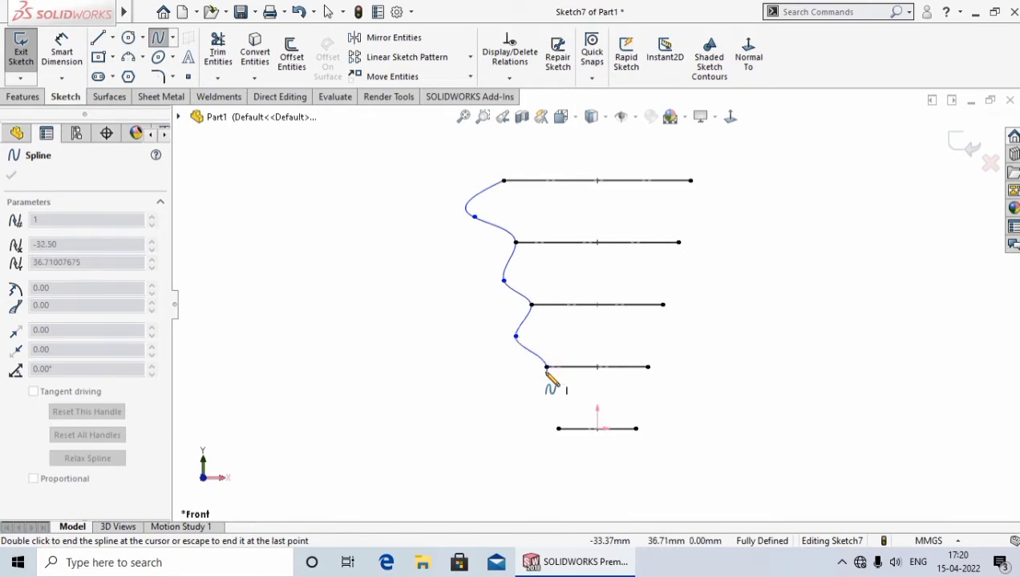
click(530, 407)
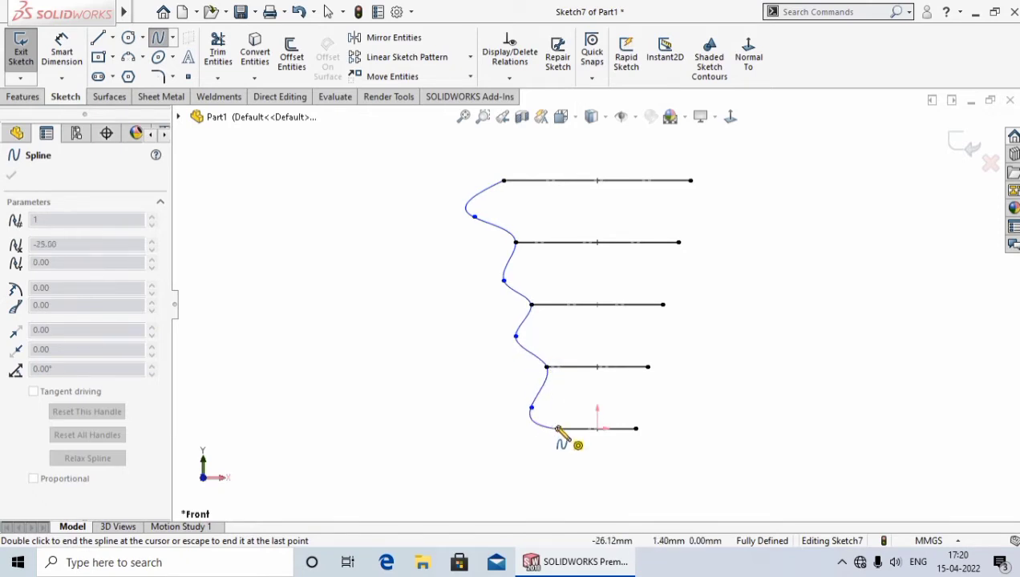
click(558, 430)
right_click(559, 430)
click(571, 445)
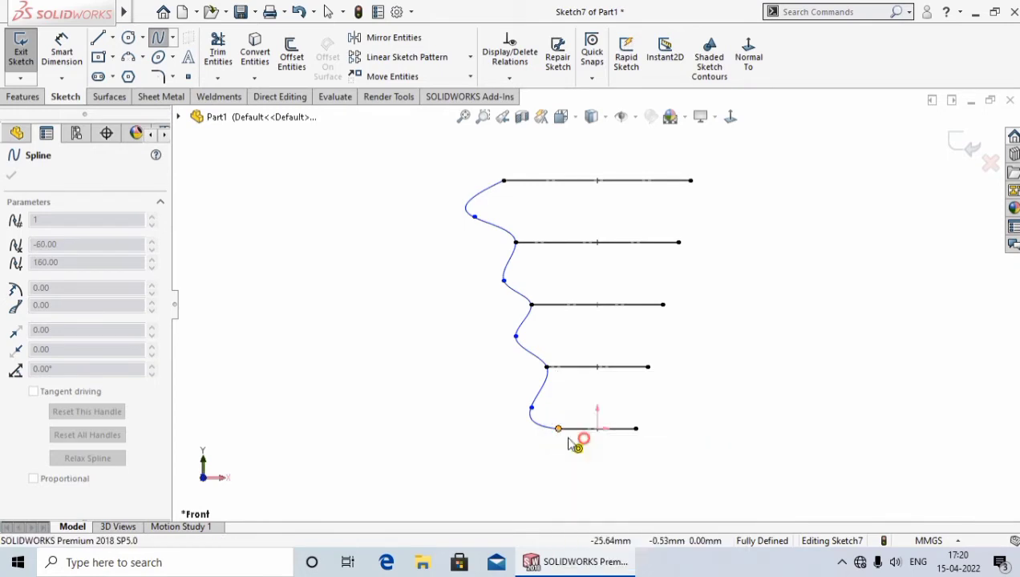
scroll(641, 337, up, 3)
scroll(670, 288, down, 2)
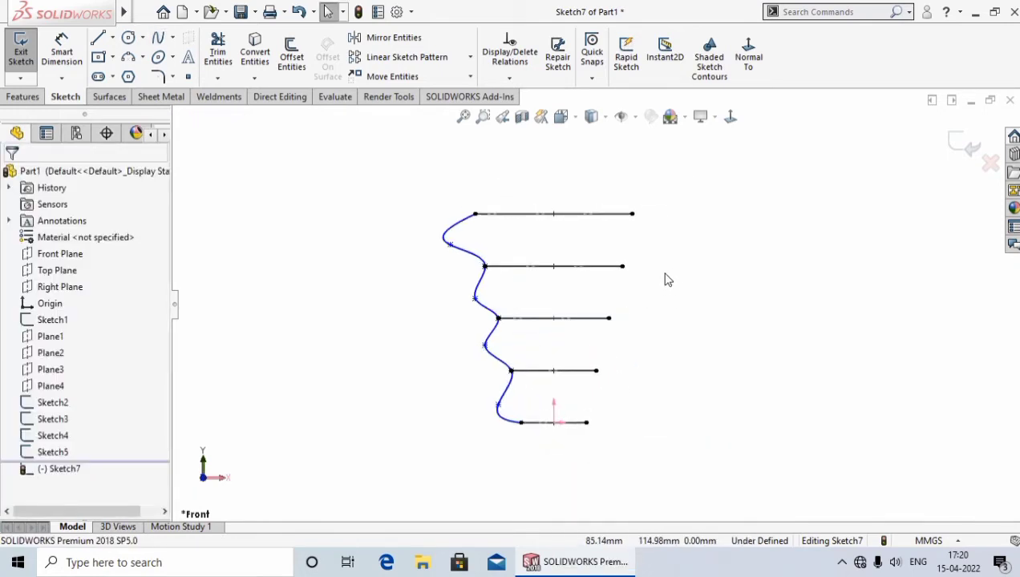
Exit Sketch7 and orbit to view the spline with the five circles in 3D
click(968, 144)
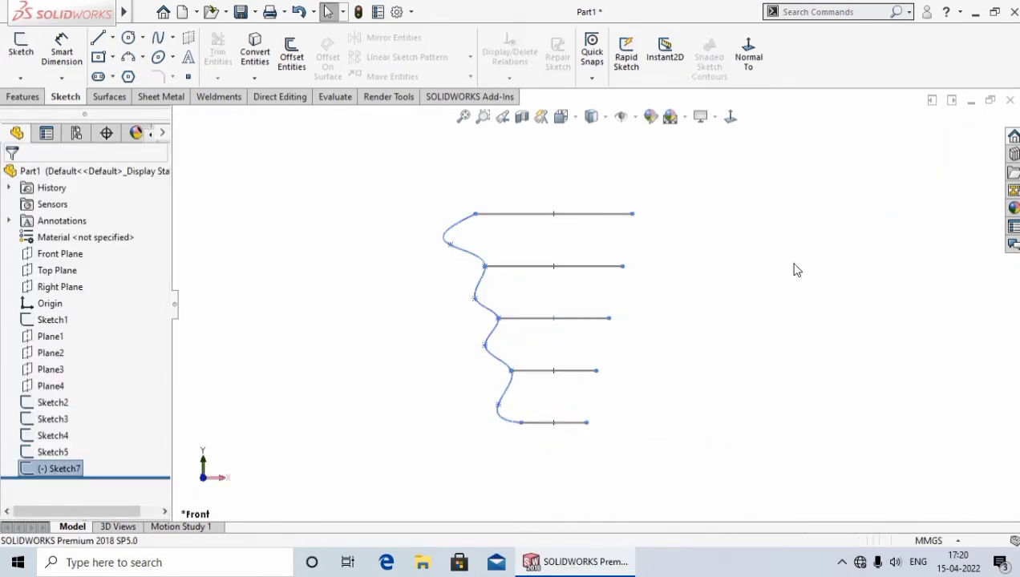
click(729, 277)
middle_drag(701, 257, 764, 320)
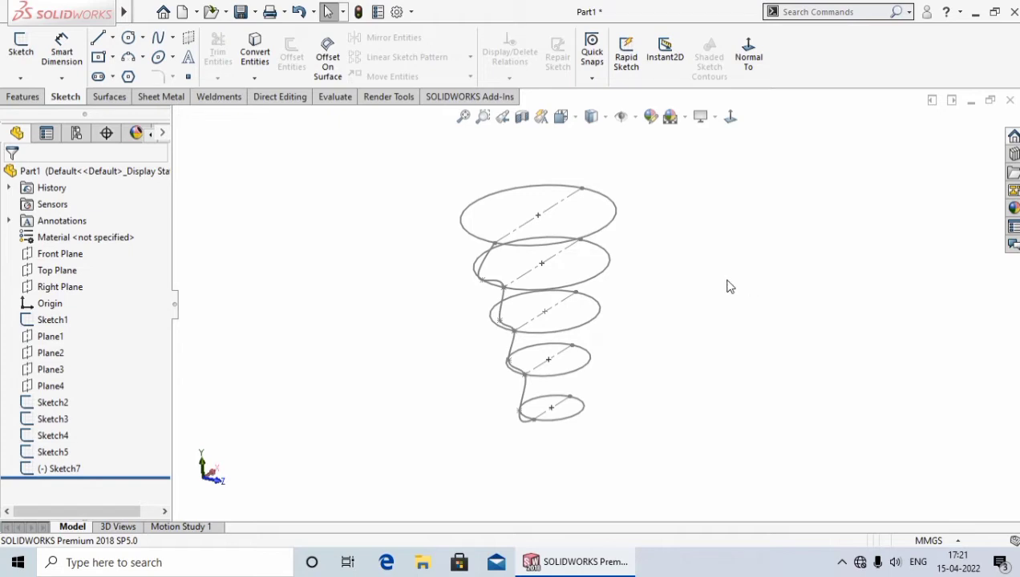
mouse_move(728, 282)
middle_down()
mouse_move(719, 289)
mouse_move(799, 323)
mouse_move(737, 330)
middle_up()
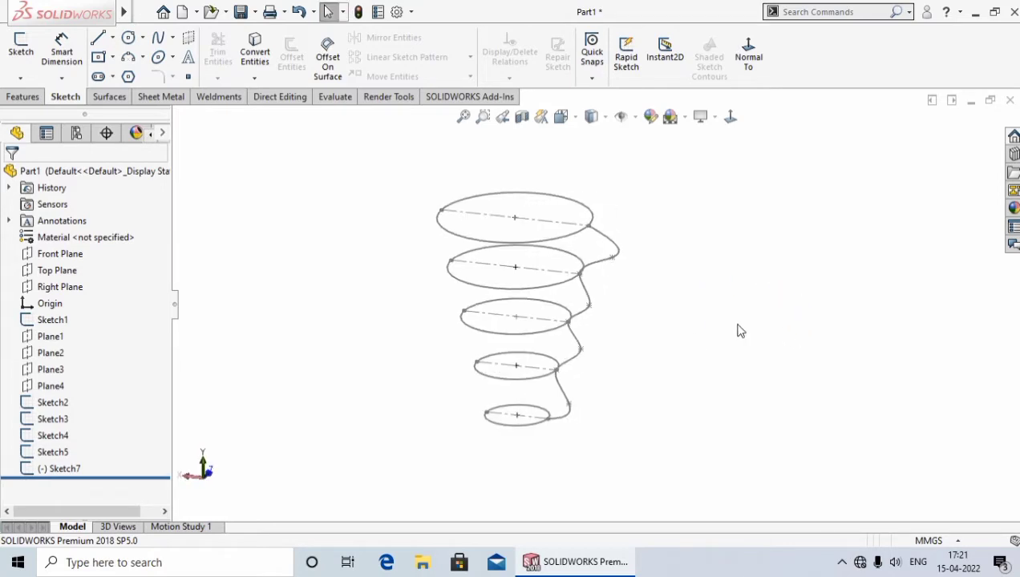
click(23, 97)
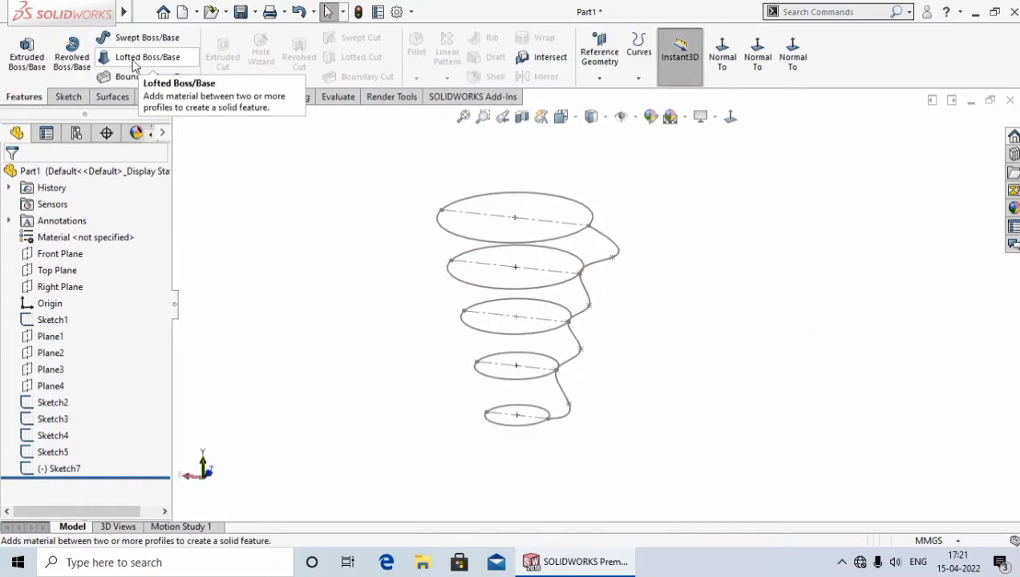
Start a Lofted Boss/Base with the five circles picked top to bottom as profiles
click(134, 66)
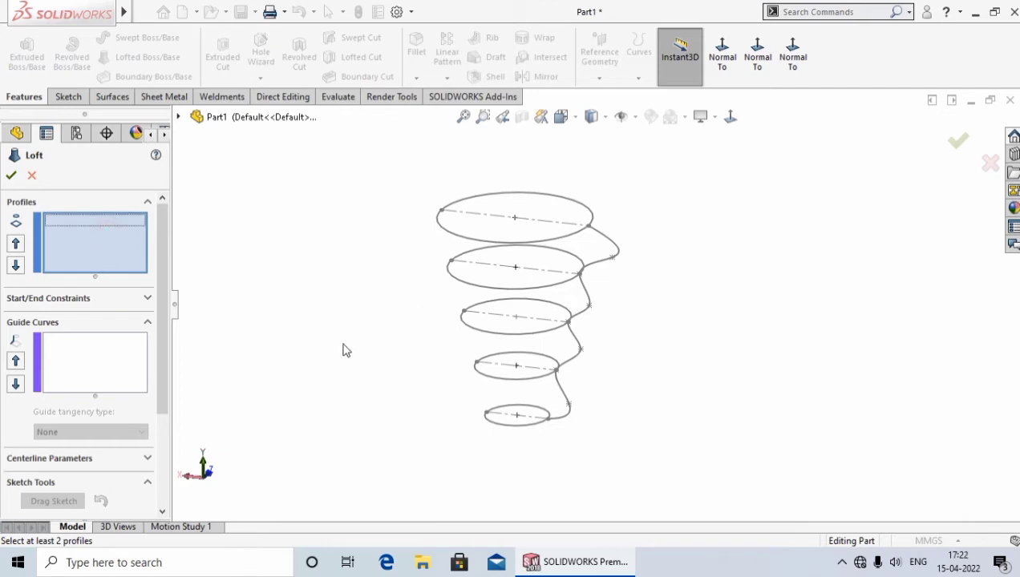
mouse_move(341, 348)
middle_down()
mouse_move(365, 313)
mouse_move(366, 338)
middle_up()
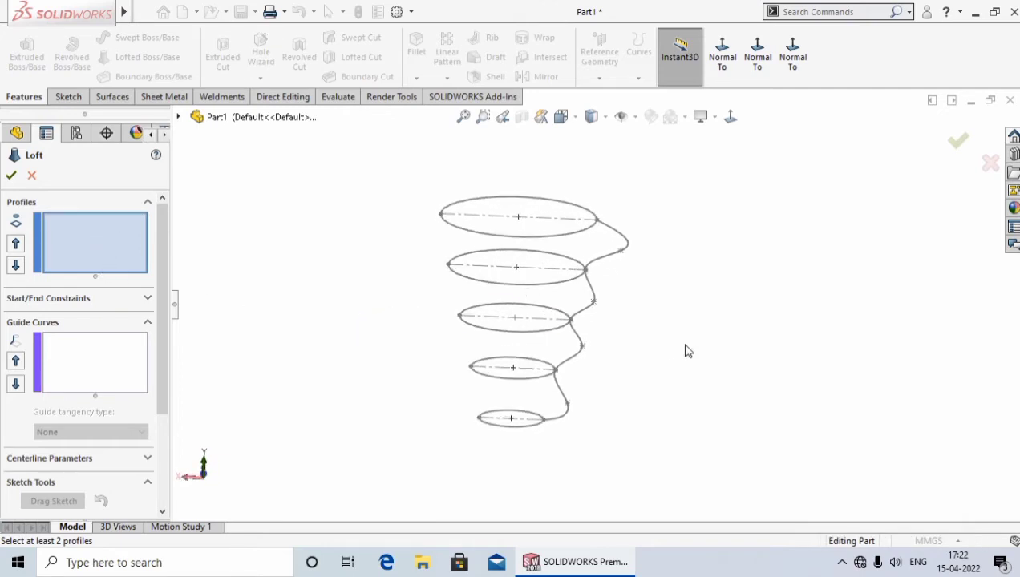
click(519, 244)
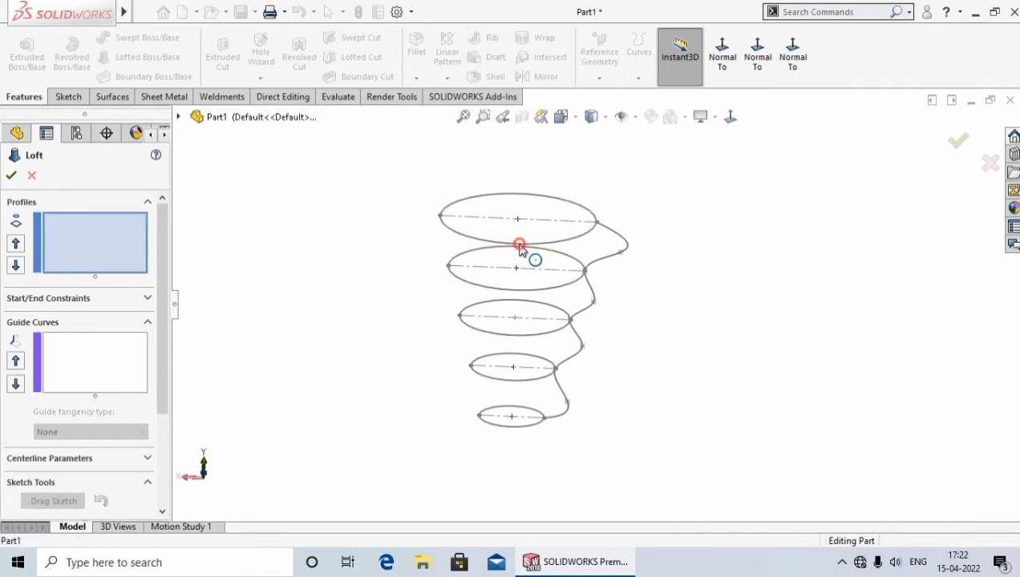
click(516, 289)
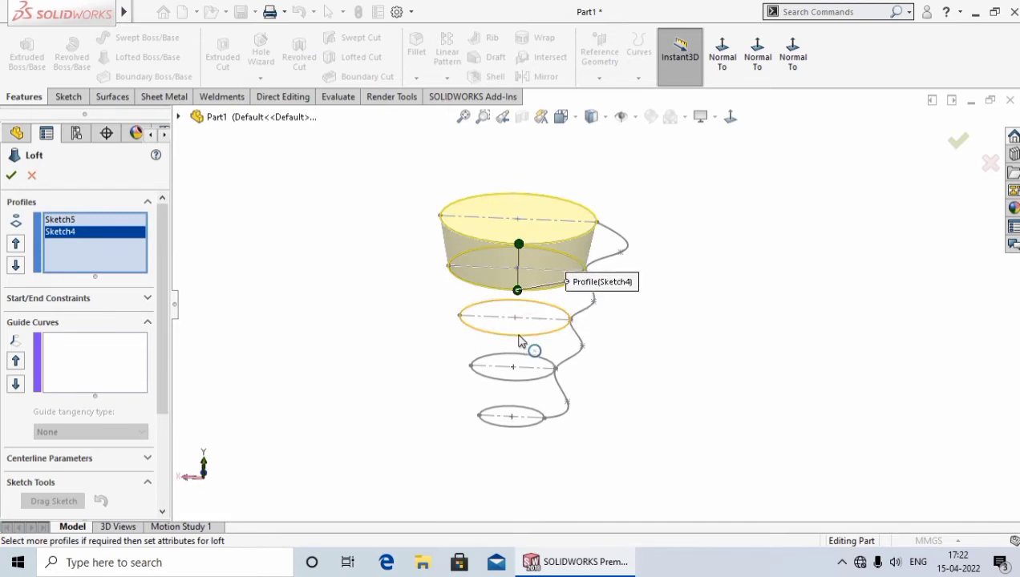
click(519, 340)
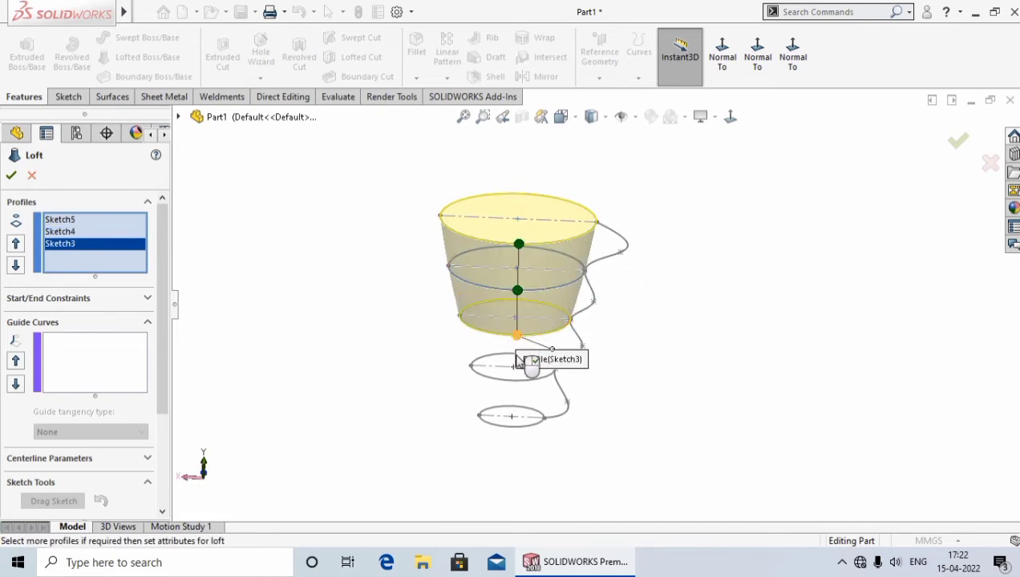
click(516, 383)
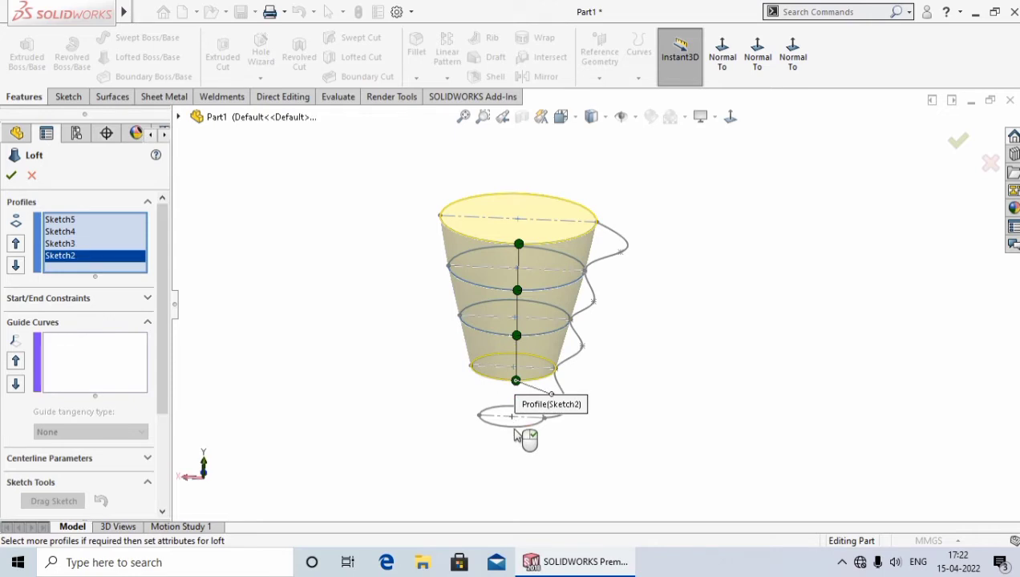
click(516, 428)
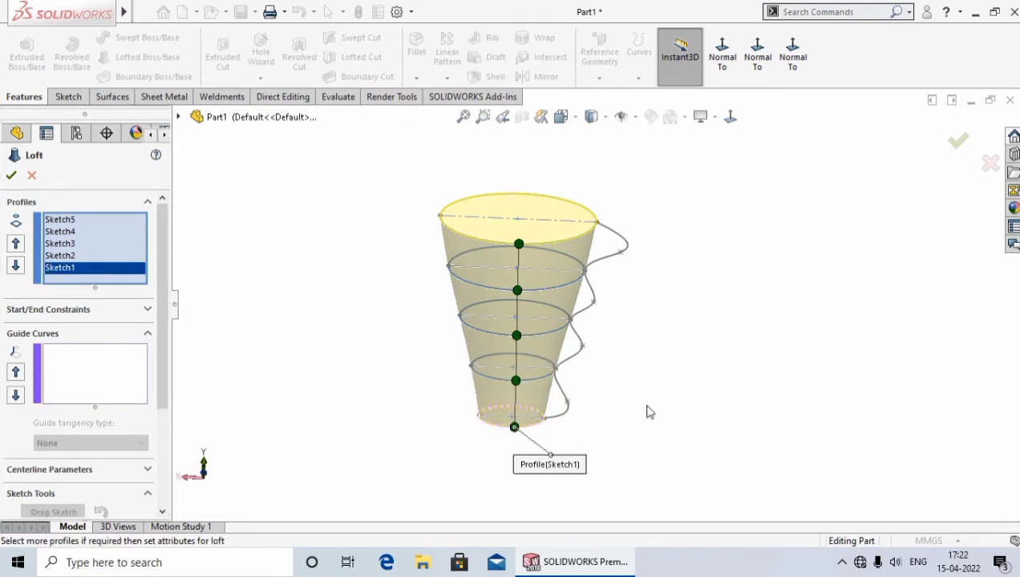
Add Sketch7's wavy spline as the guide curve and accept, creating Loft9
click(94, 372)
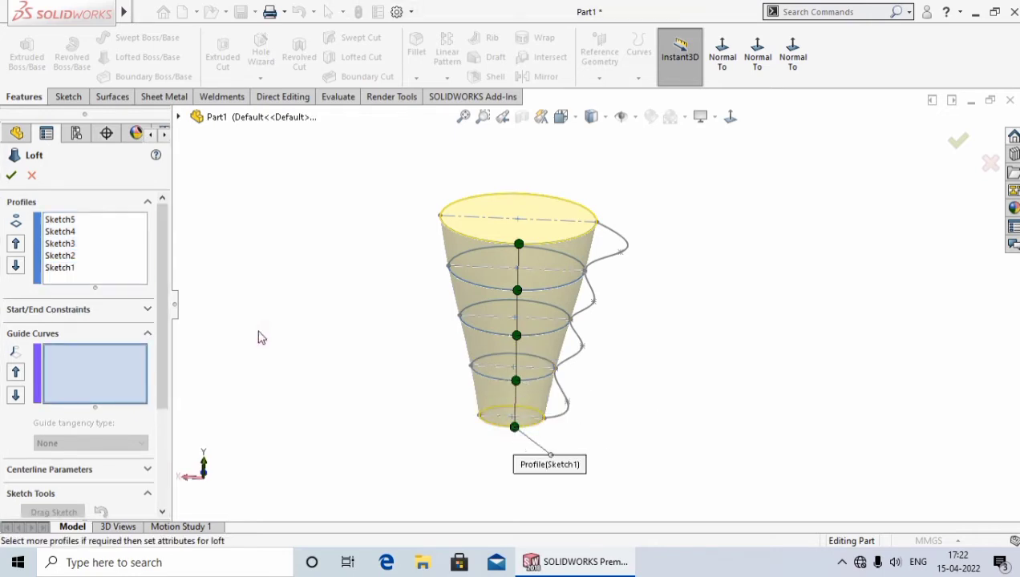
click(74, 380)
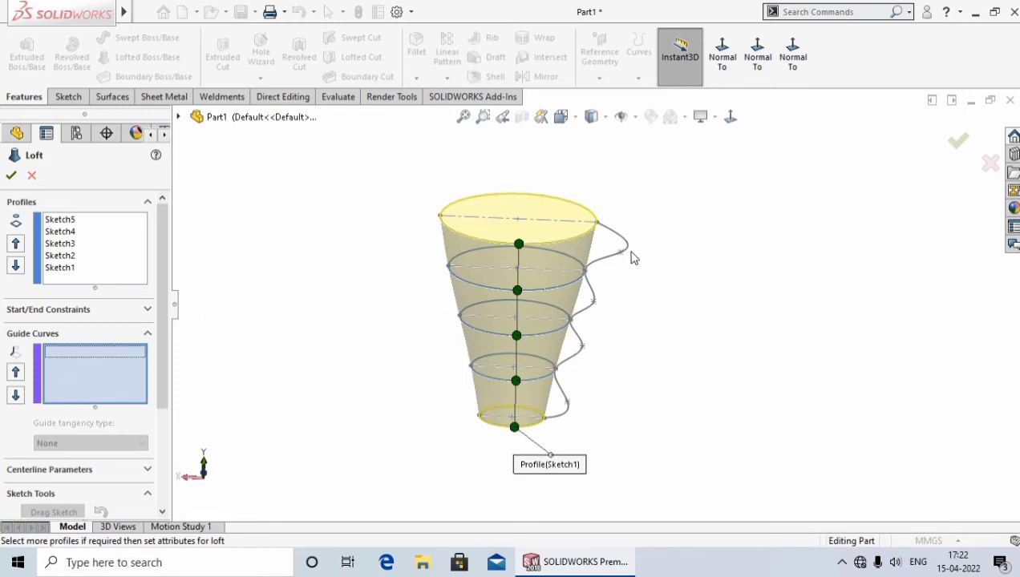
click(605, 264)
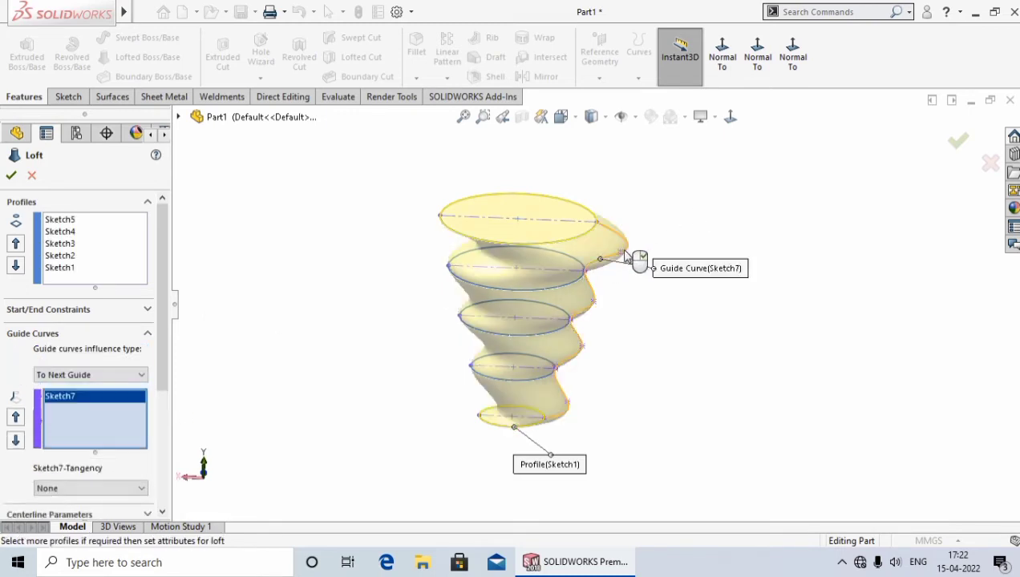
click(11, 175)
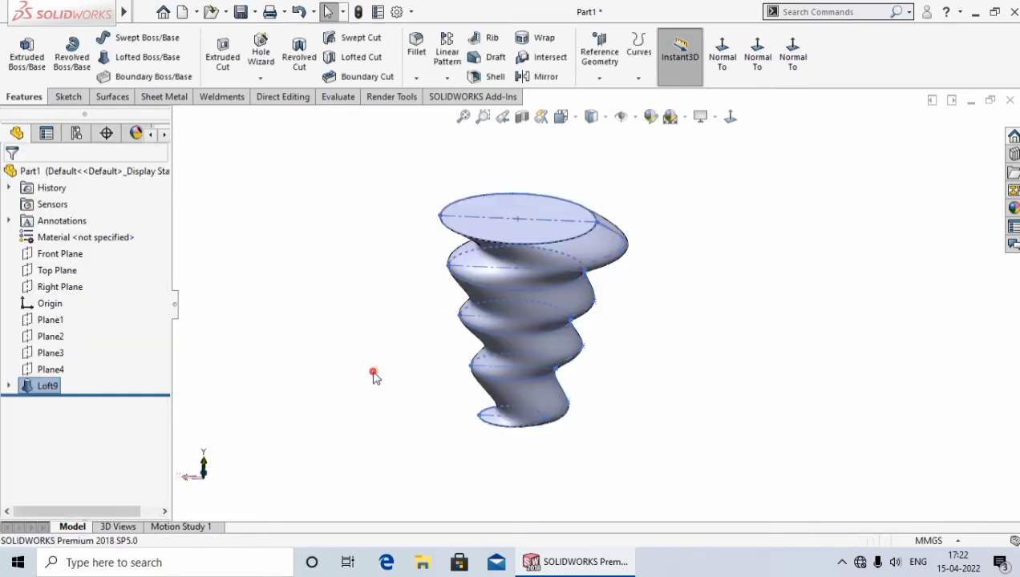
mouse_move(365, 383)
middle_down()
mouse_move(371, 333)
mouse_move(373, 346)
middle_up()
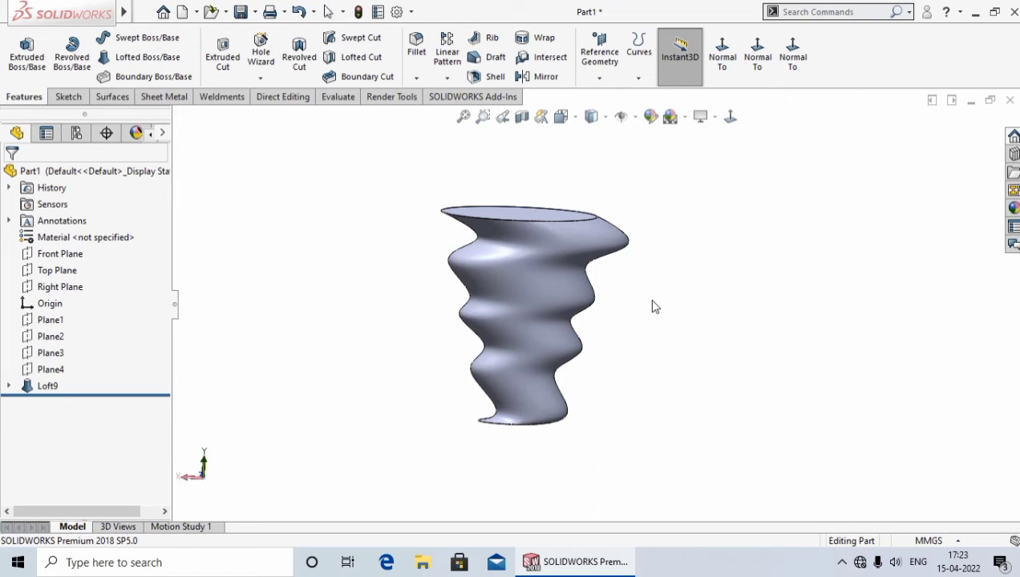
mouse_move(648, 298)
middle_down()
mouse_move(587, 357)
mouse_move(591, 295)
mouse_move(657, 303)
mouse_move(644, 319)
mouse_move(629, 311)
middle_up()
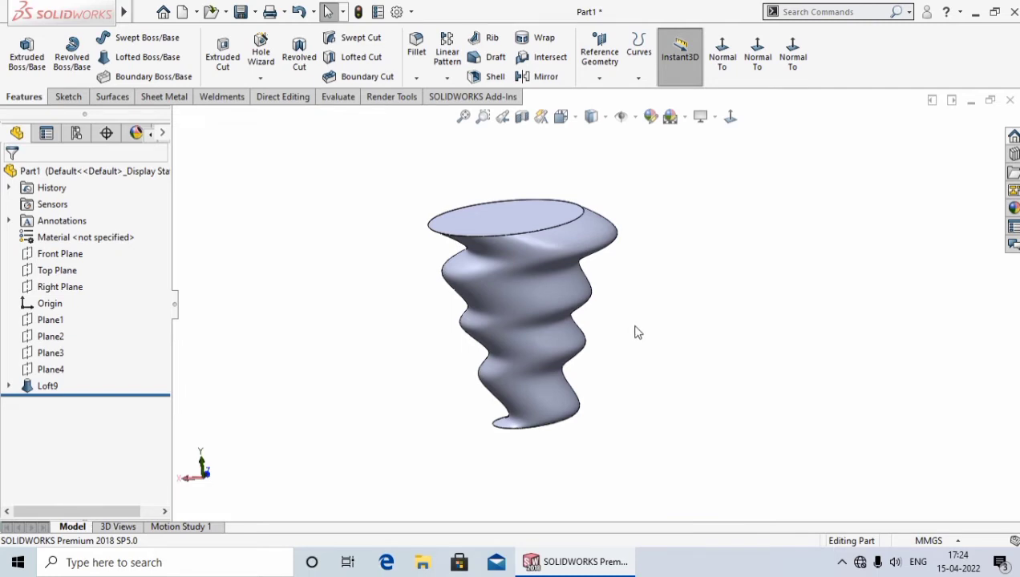
middle_drag(637, 333, 632, 347)
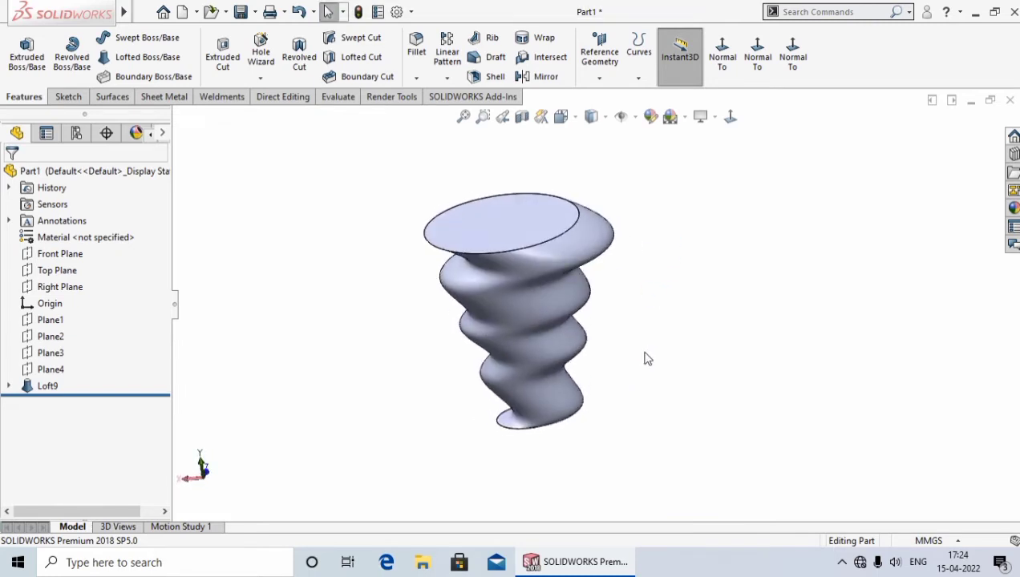
mouse_move(663, 371)
middle_down()
mouse_move(690, 266)
mouse_move(516, 378)
middle_up()
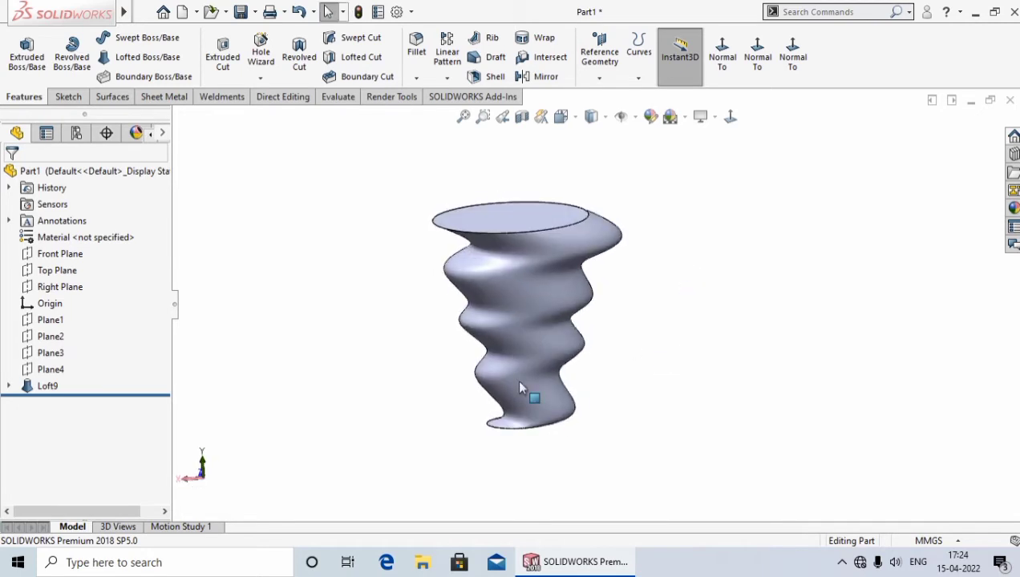
Delete the Loft9 feature
right_click(50, 388)
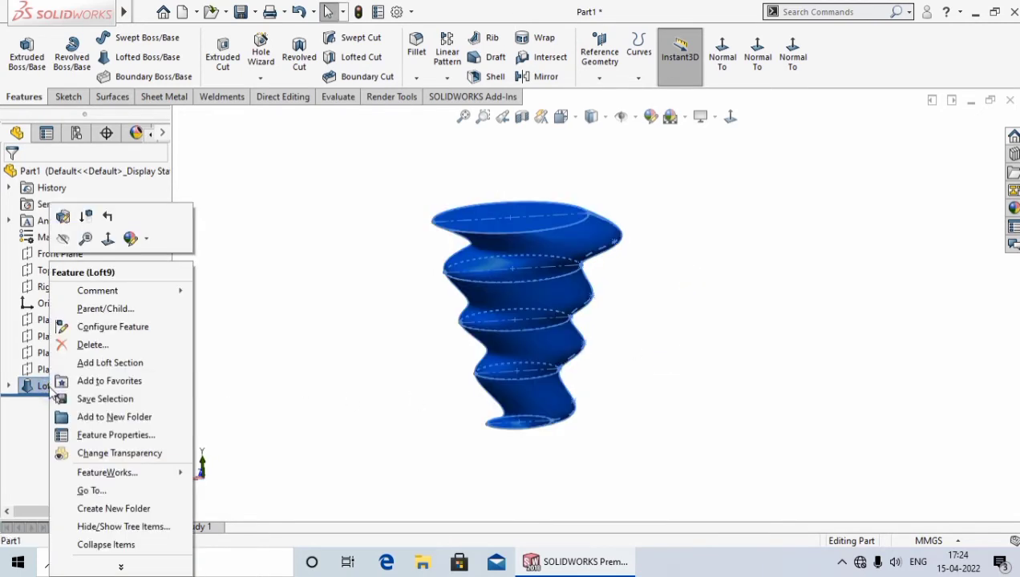
click(96, 346)
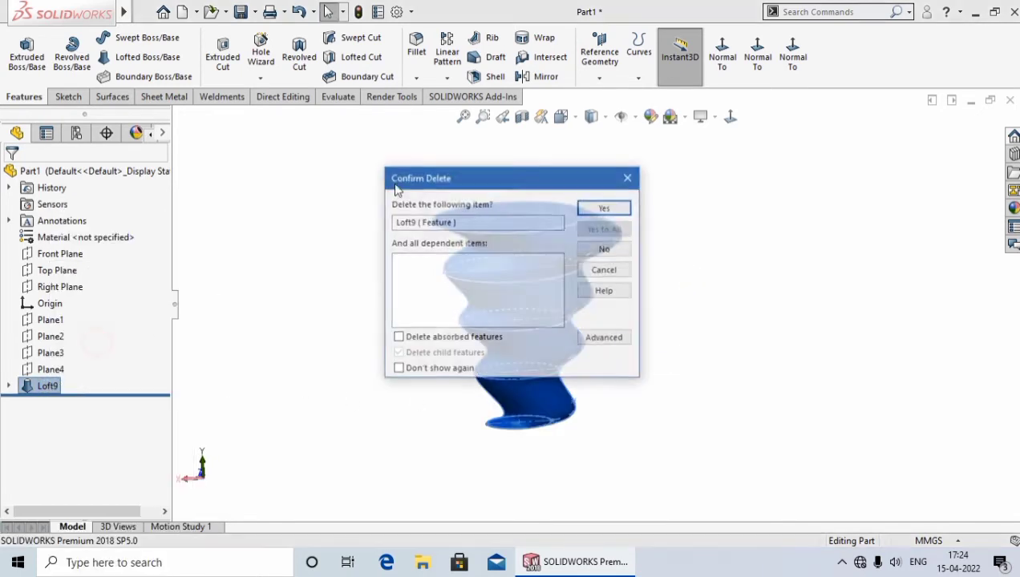
click(608, 209)
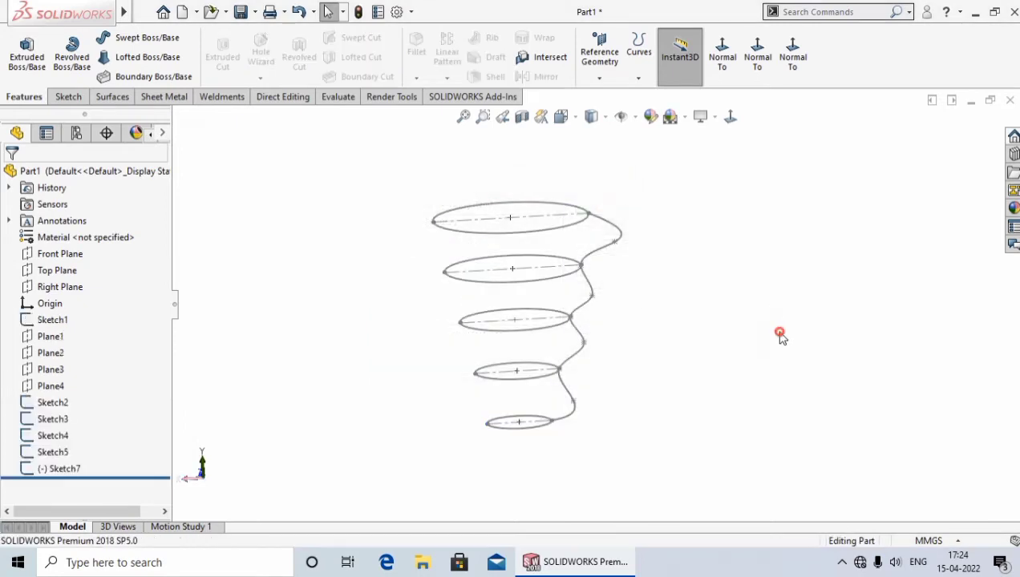
Reopen Sketch7 for editing, viewed Normal To from the front
click(68, 471)
click(82, 422)
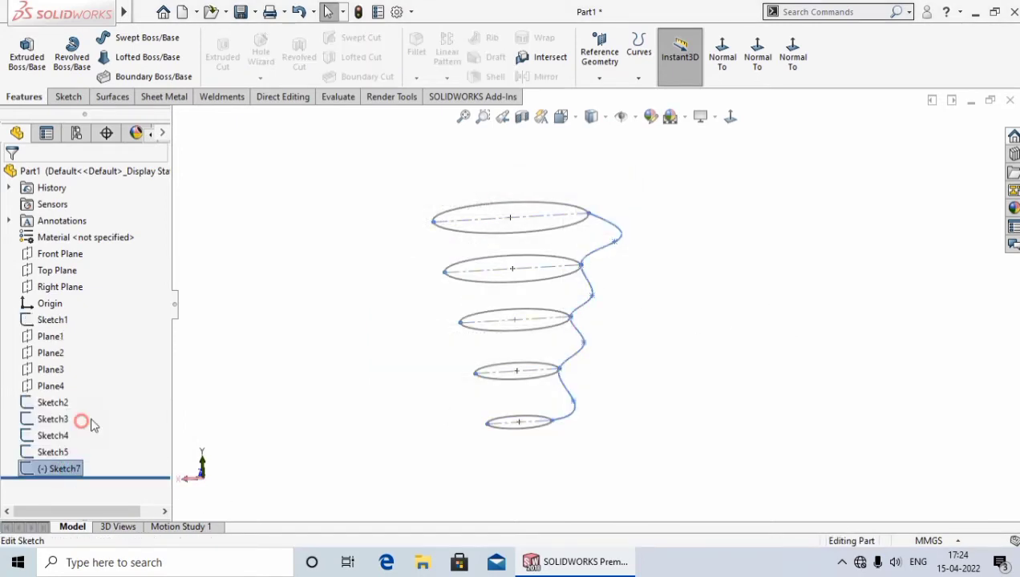
click(729, 118)
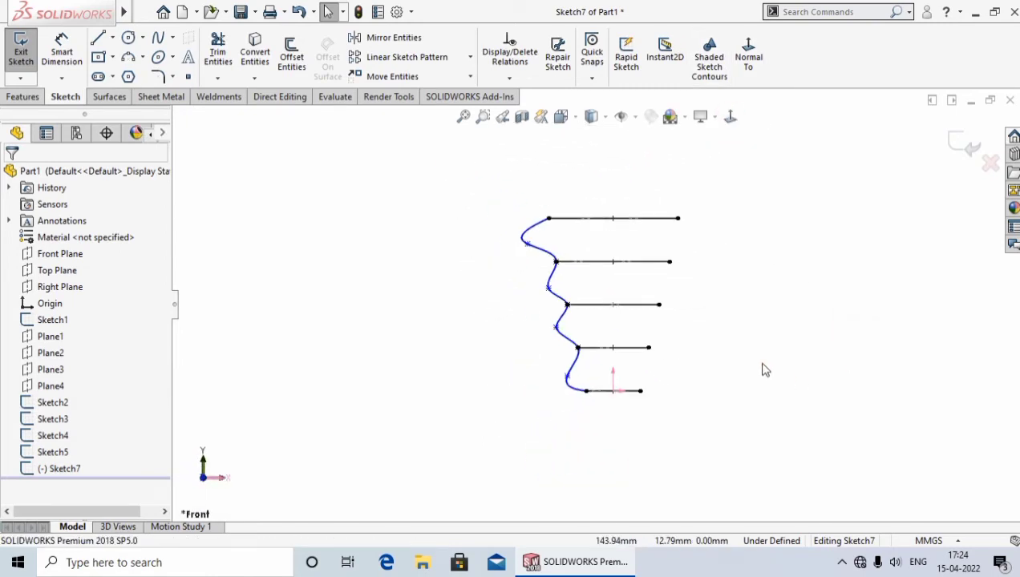
Draw a vertical centerline up from the bottom line's midpoint
click(112, 38)
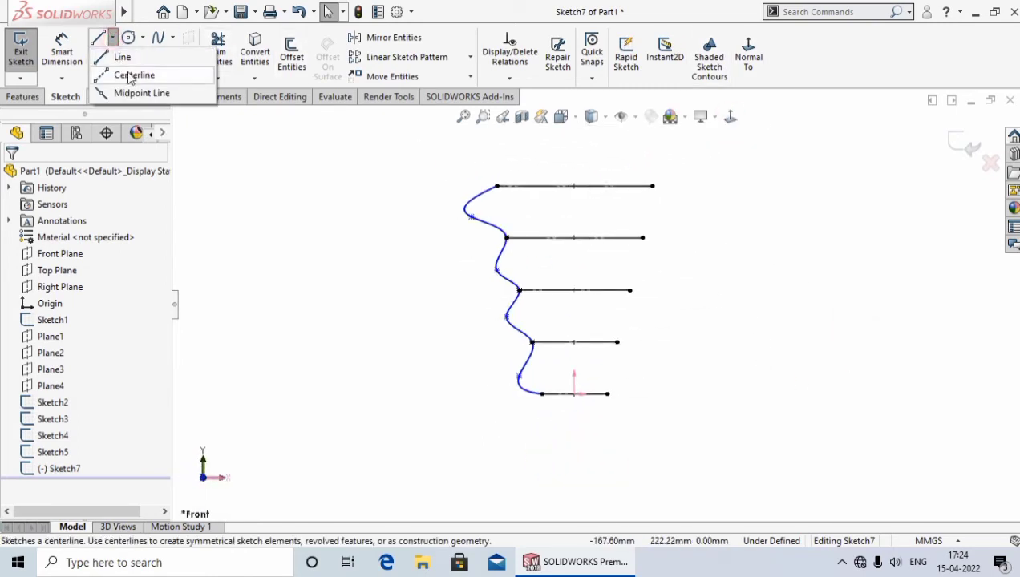
click(130, 75)
click(574, 394)
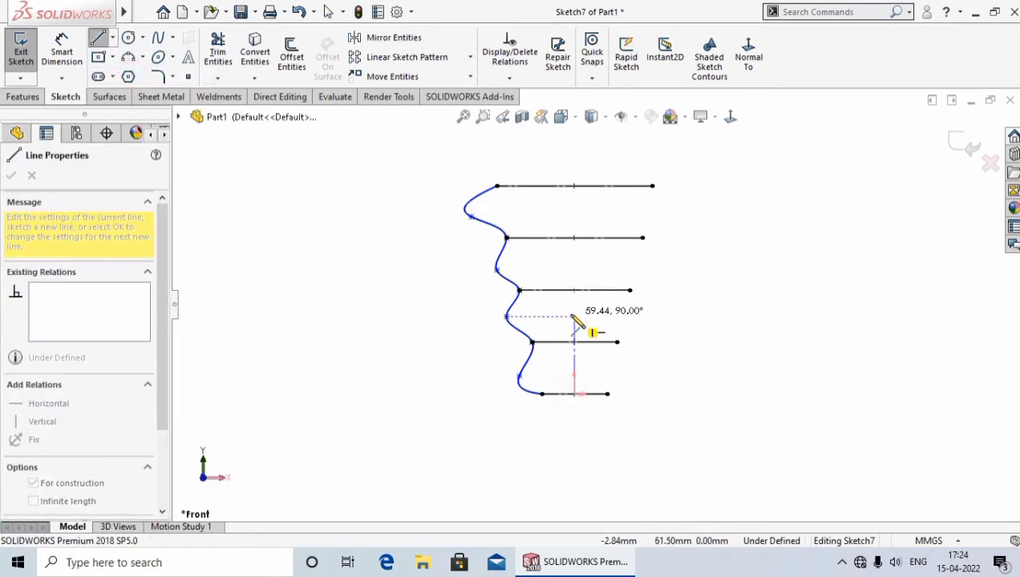
click(574, 317)
right_click(574, 318)
click(608, 325)
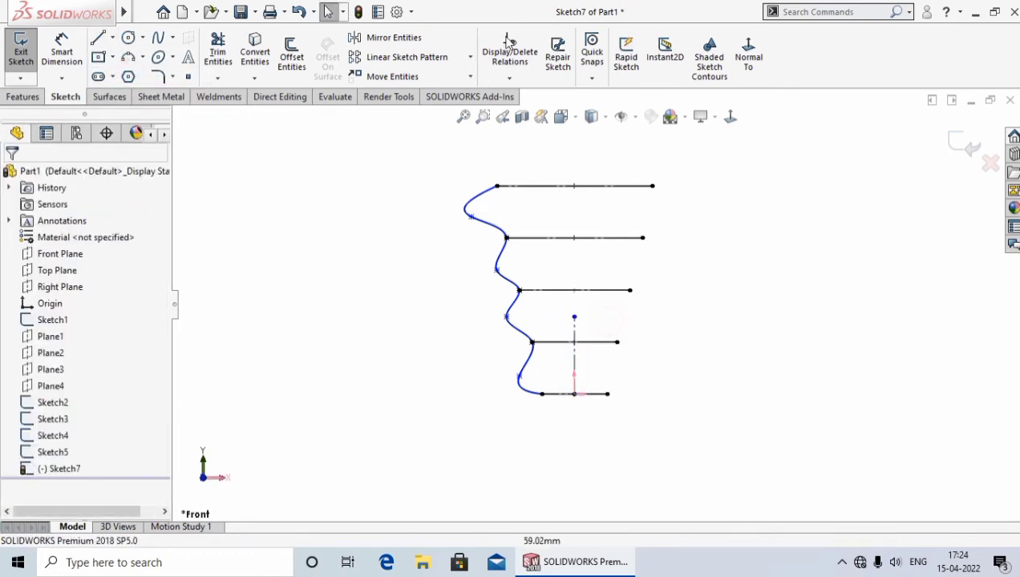
Mirror the wavy spline about the vertical centerline
click(405, 40)
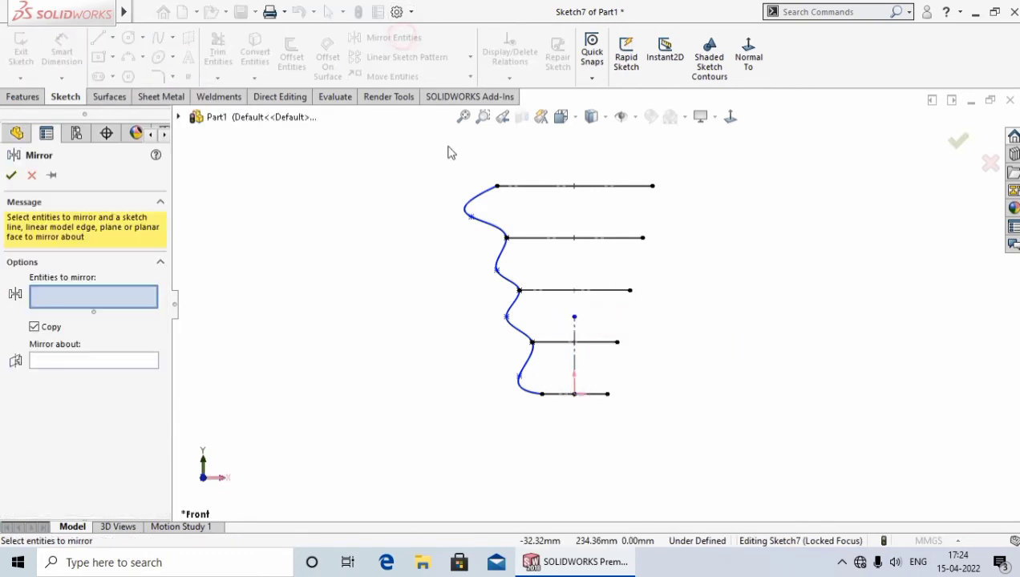
click(502, 229)
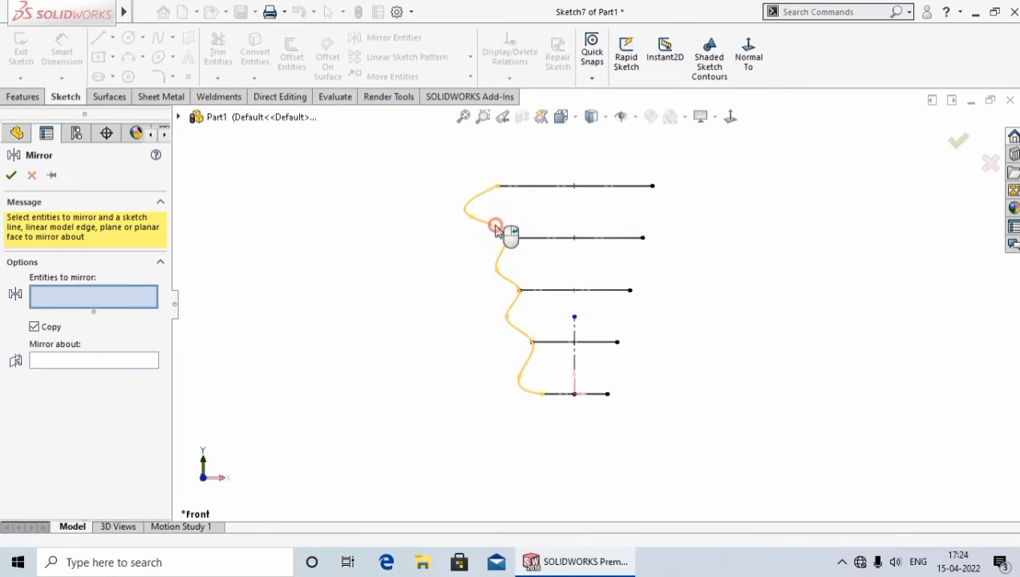
click(80, 360)
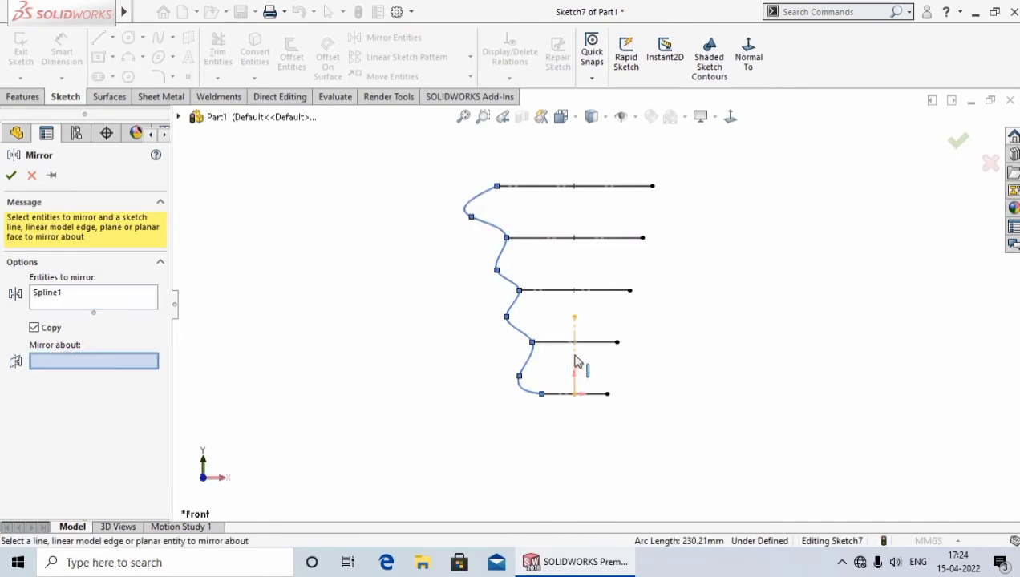
click(576, 361)
click(11, 174)
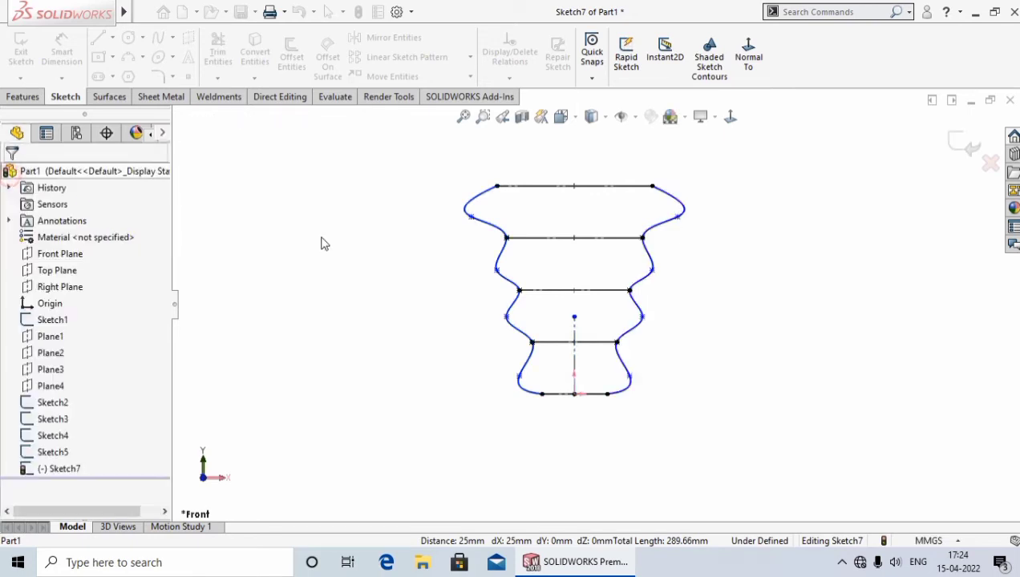
mouse_move(382, 364)
middle_down()
mouse_move(746, 387)
mouse_move(765, 377)
middle_up()
Exit the sketch and start a Lofted Boss/Base feature
click(965, 146)
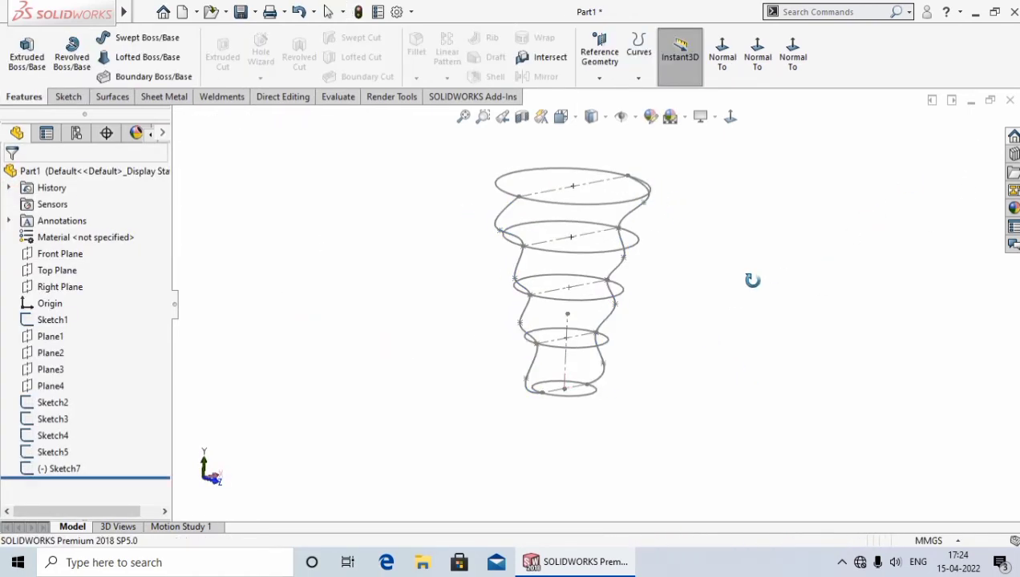
middle_drag(752, 280, 736, 294)
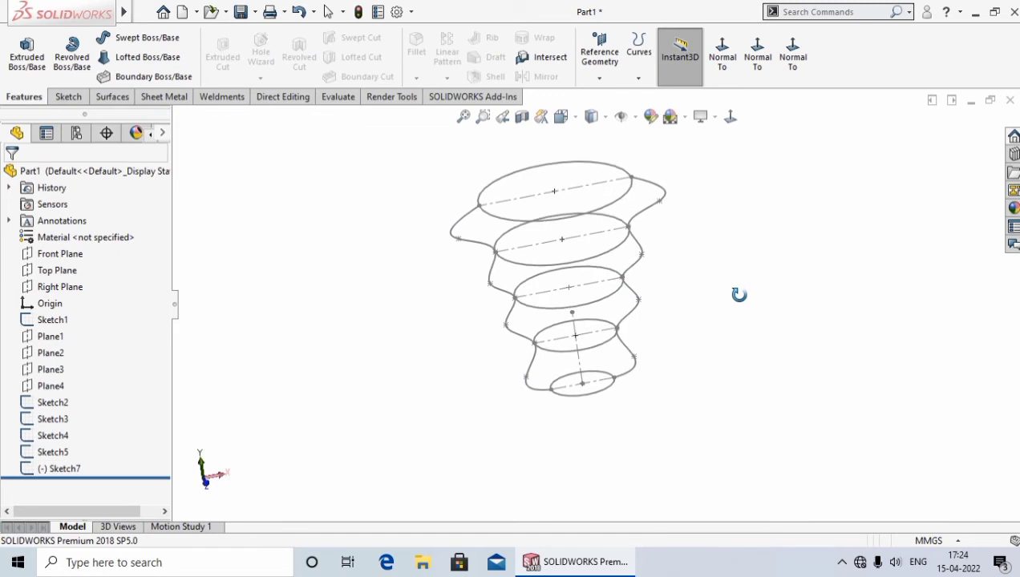
click(138, 60)
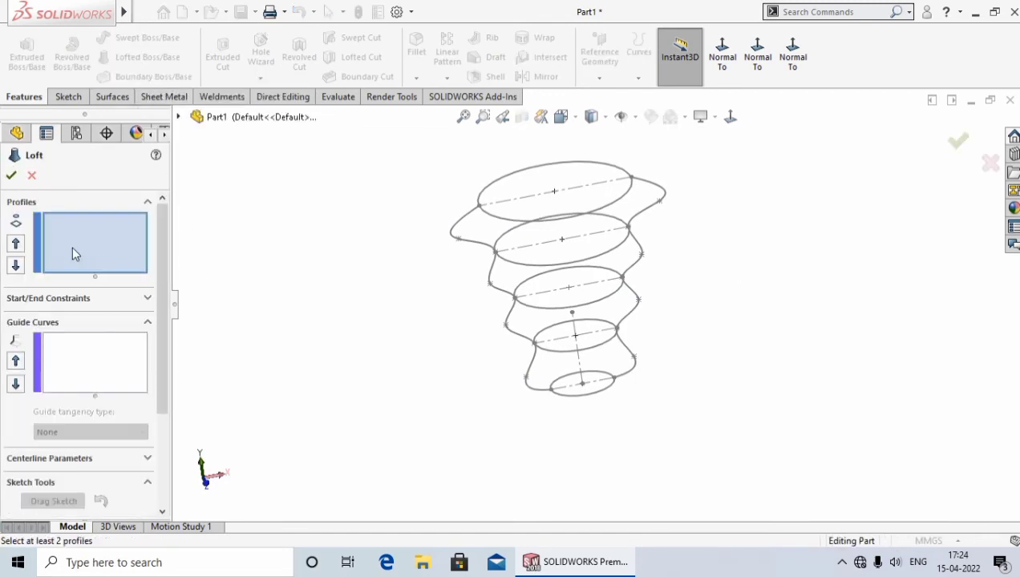
middle_drag(298, 348, 334, 295)
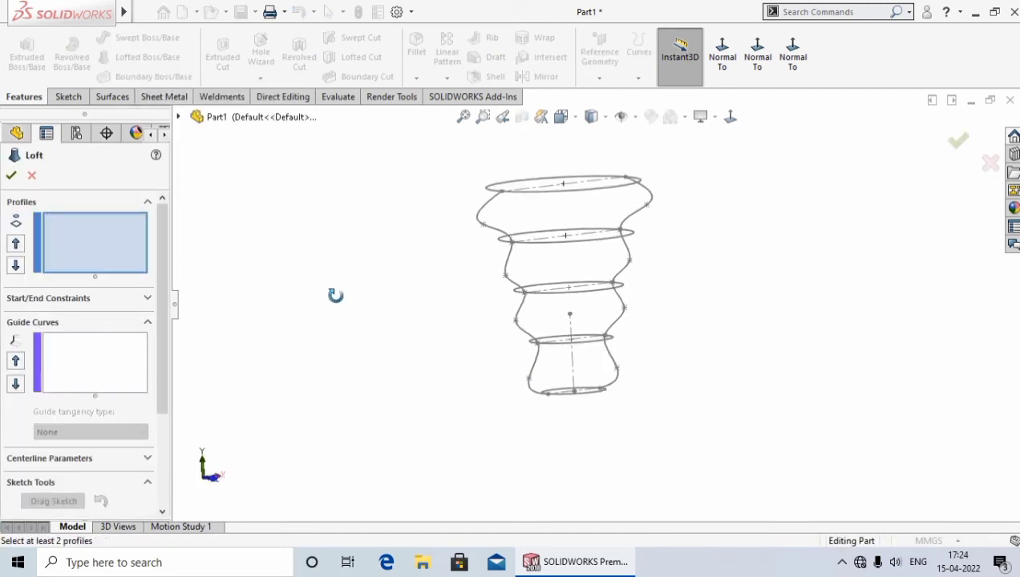
Pick the five circles top to bottom as loft profiles, previewing a tapered body
click(615, 197)
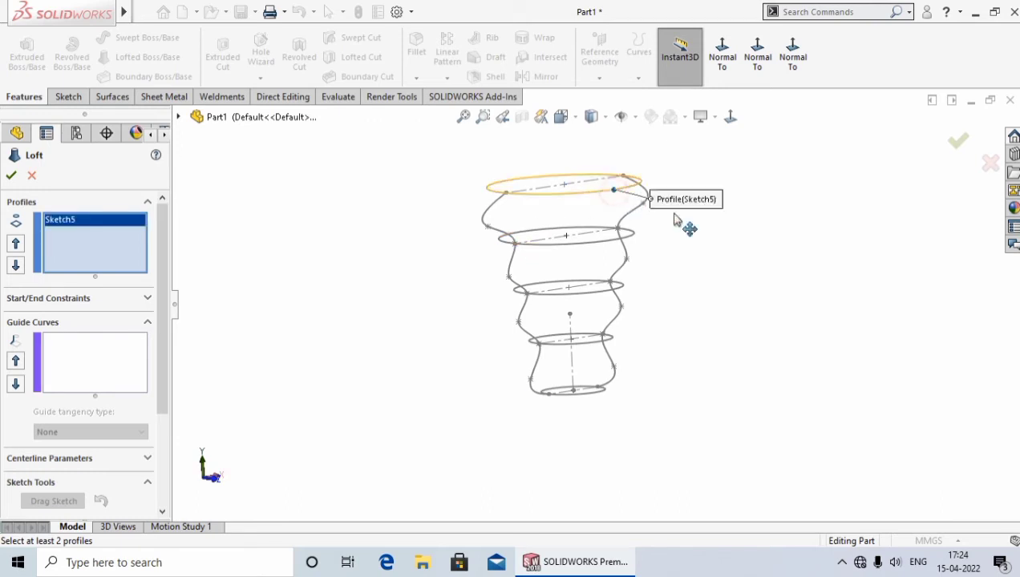
click(613, 238)
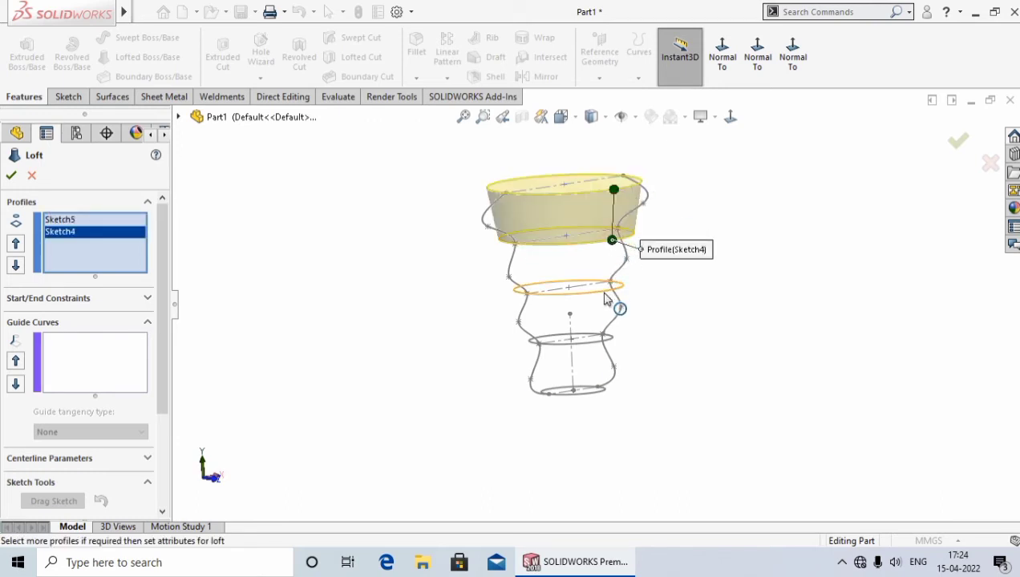
middle_drag(689, 292, 674, 318)
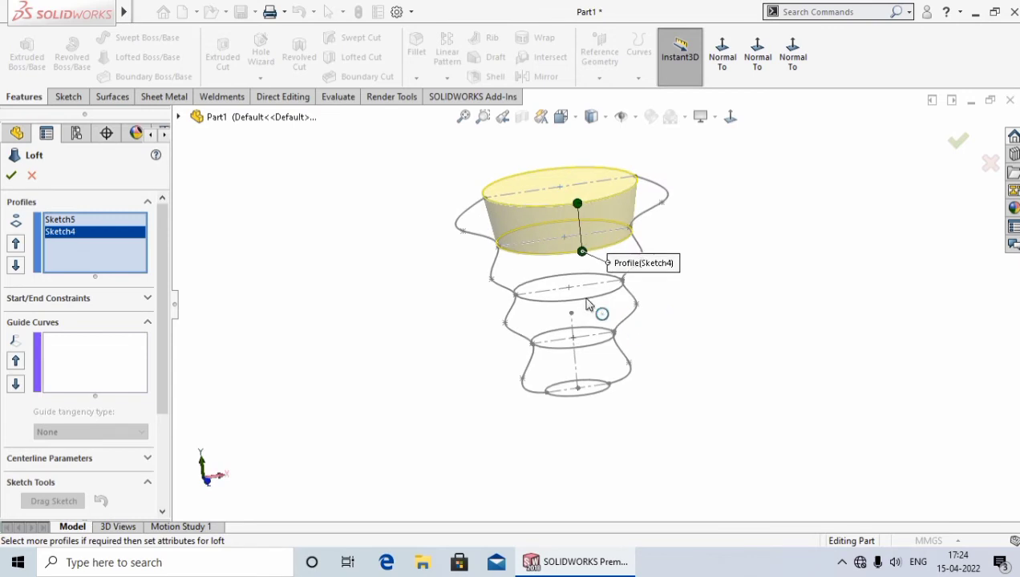
click(582, 297)
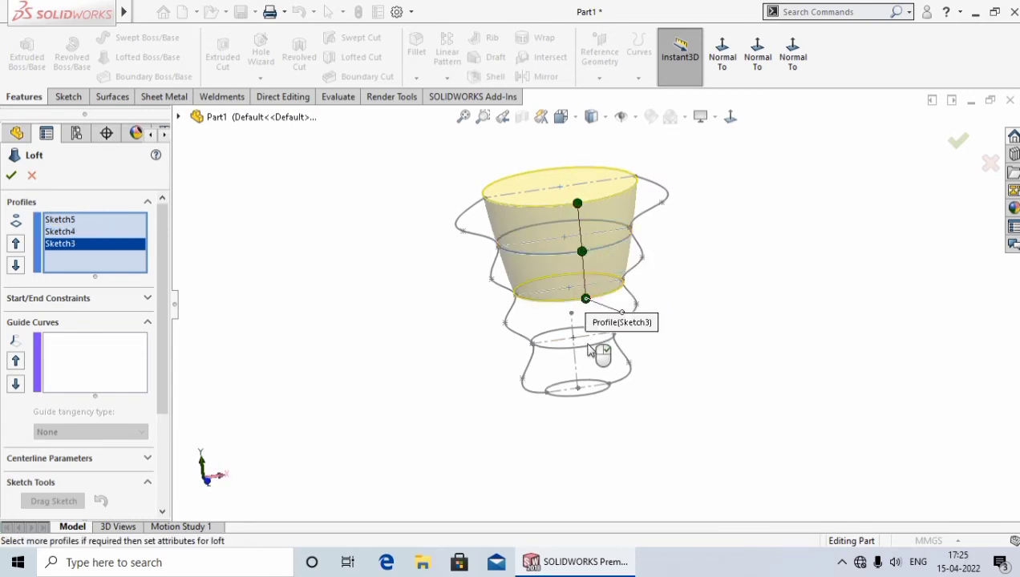
click(590, 351)
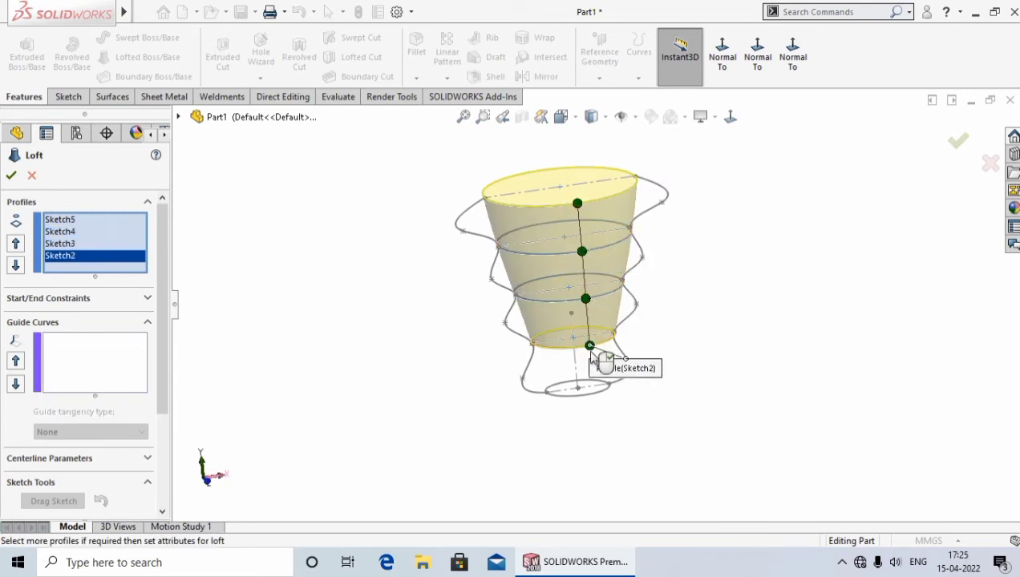
click(594, 400)
middle_drag(689, 347, 719, 316)
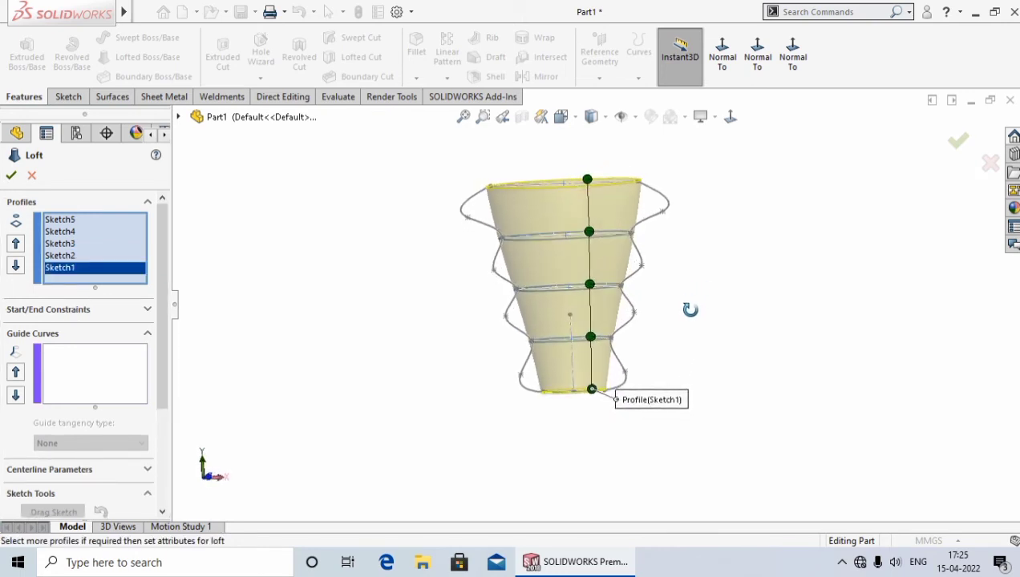
click(116, 369)
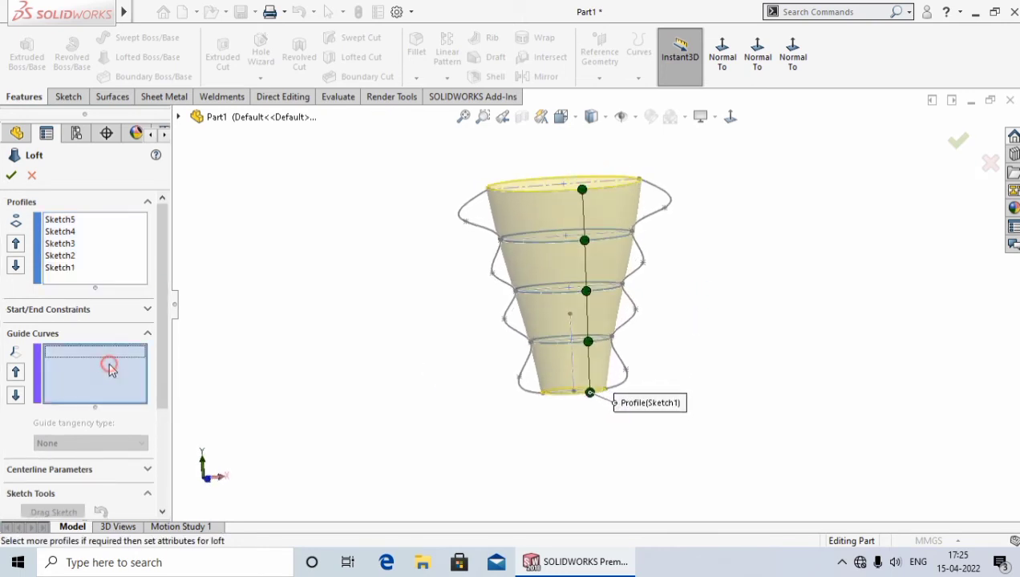
Add the left spline and its mirrored copy as guide curves Open Group<1> and <2>
click(480, 230)
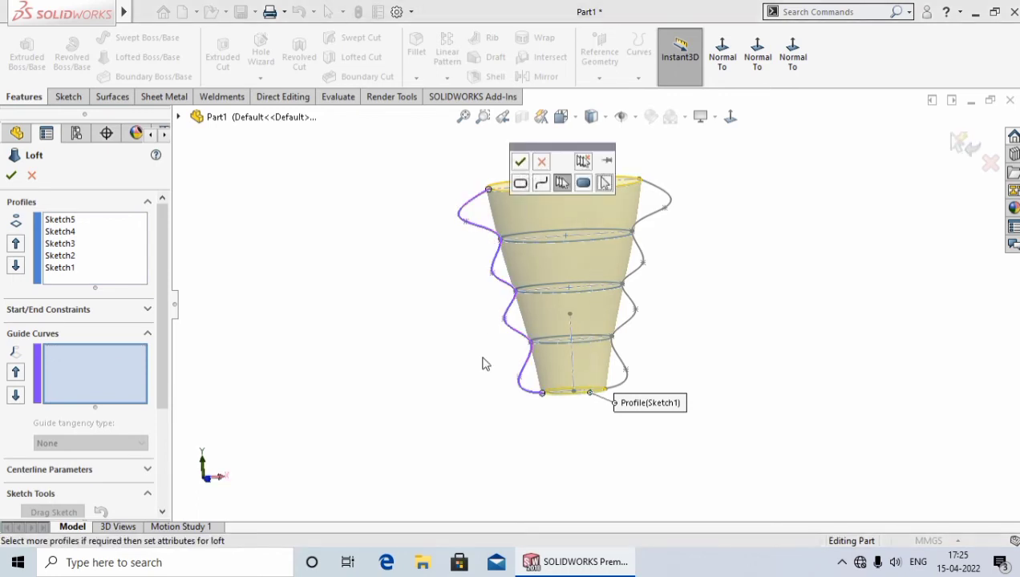
click(519, 161)
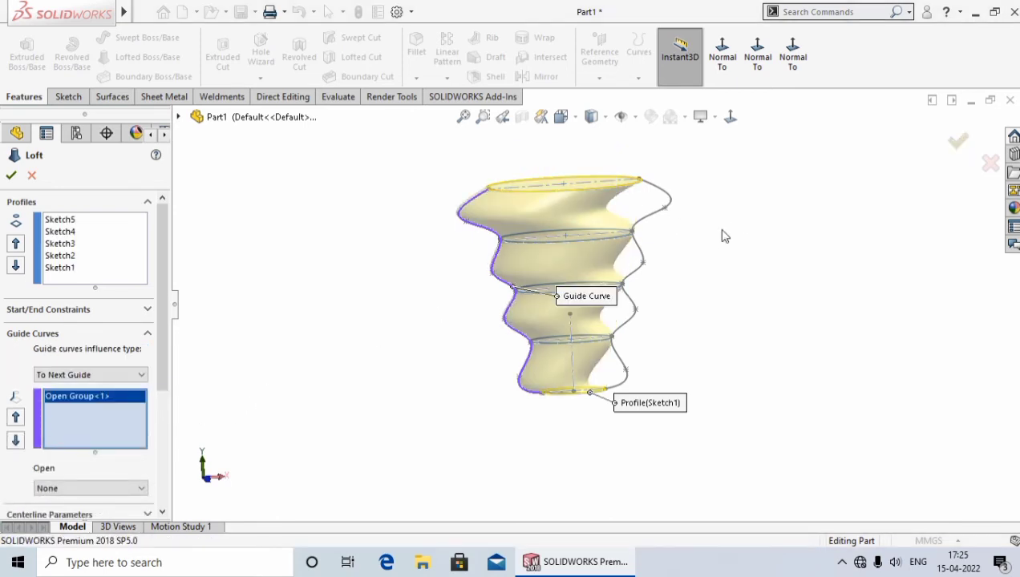
click(651, 223)
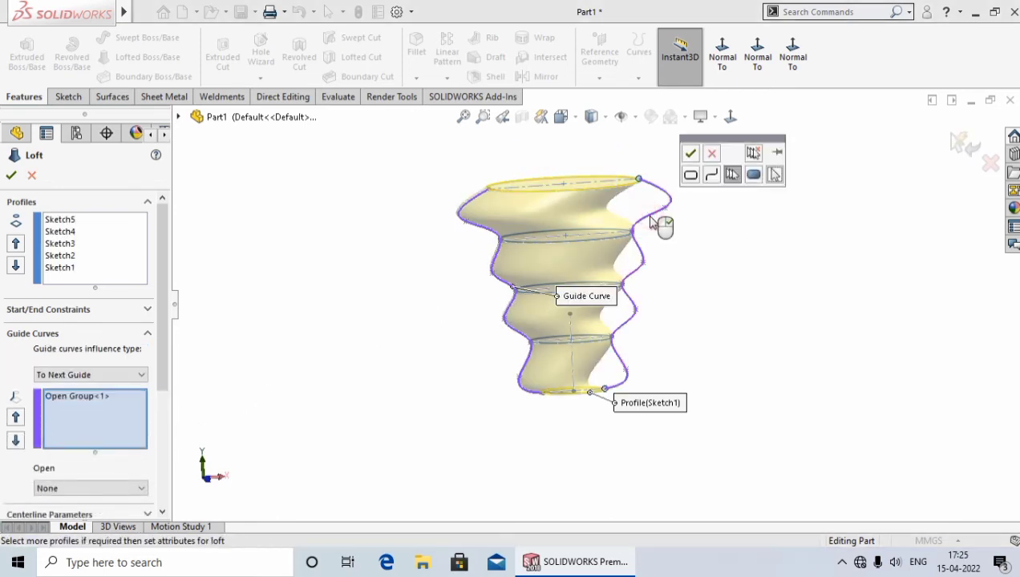
click(691, 154)
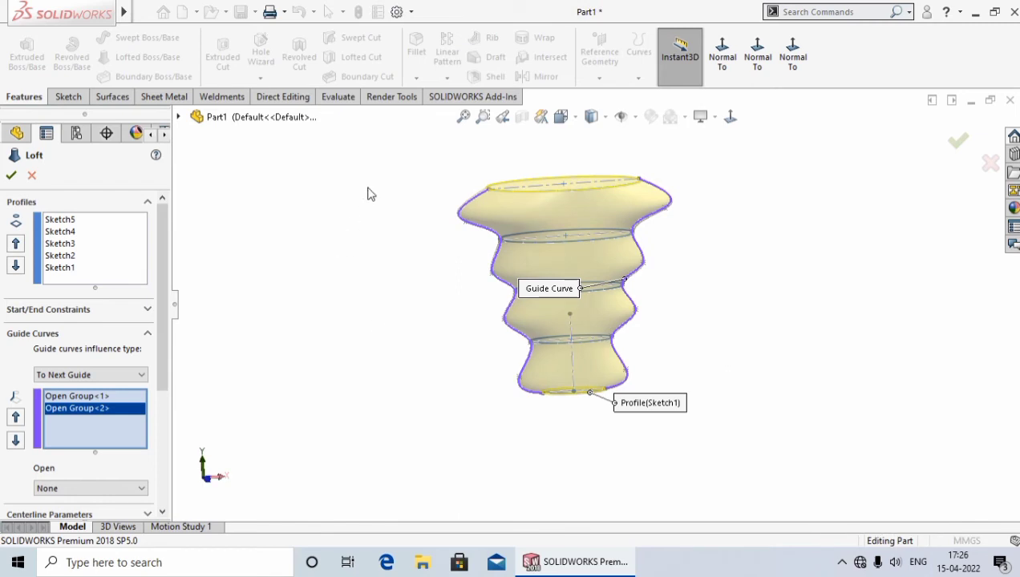
middle_drag(369, 193, 360, 223)
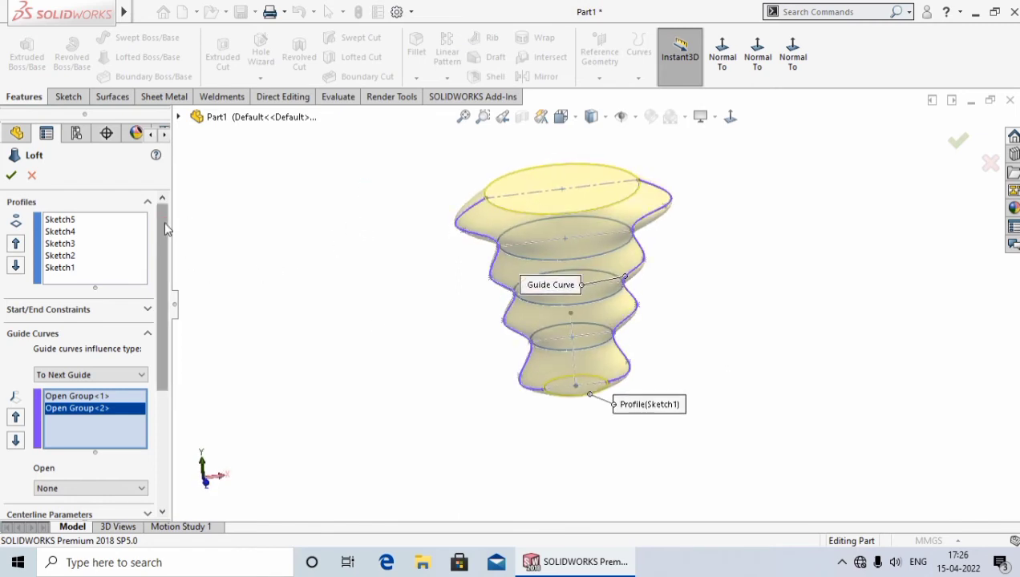
drag(163, 221, 174, 373)
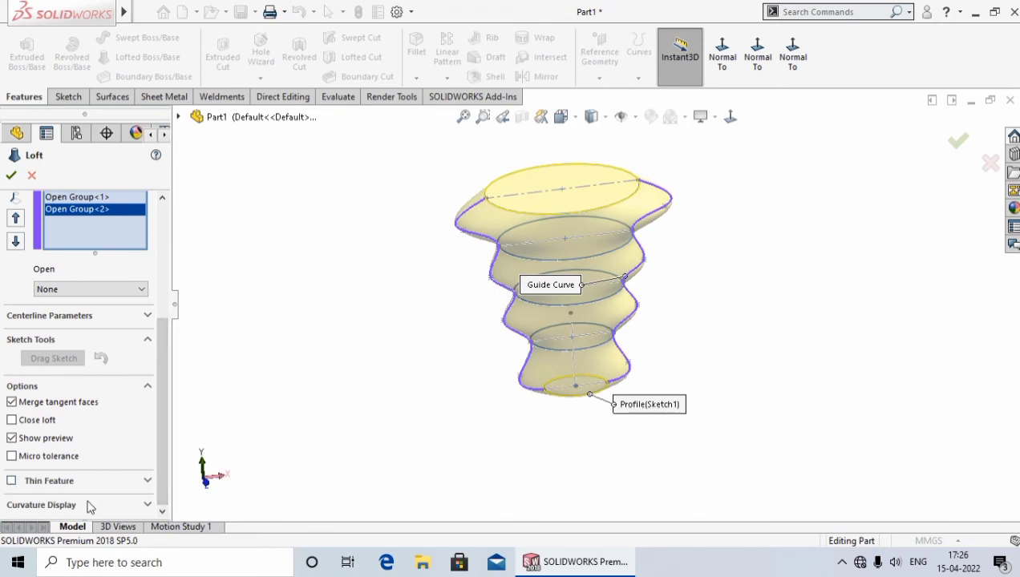
click(12, 481)
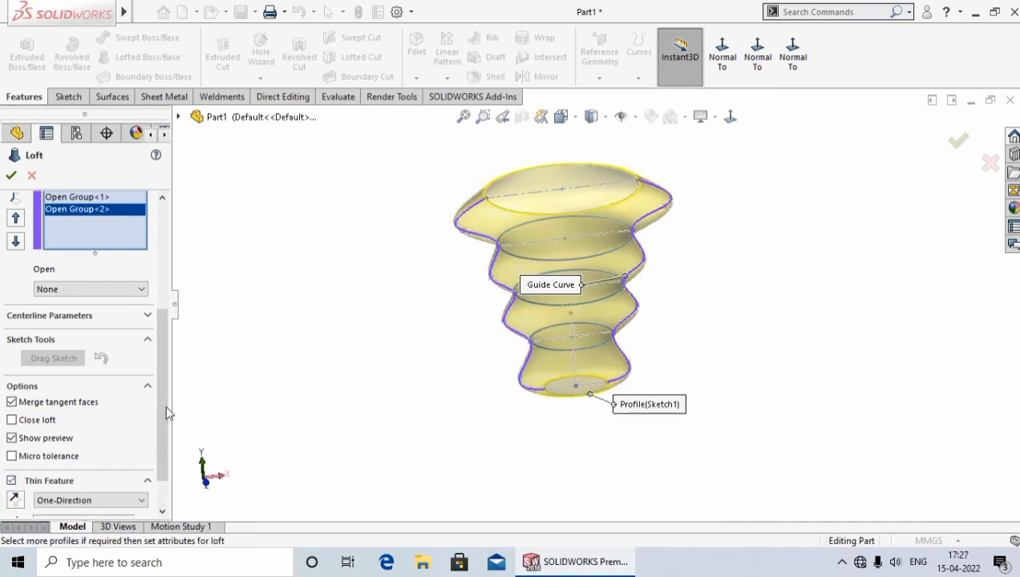
drag(165, 406, 168, 476)
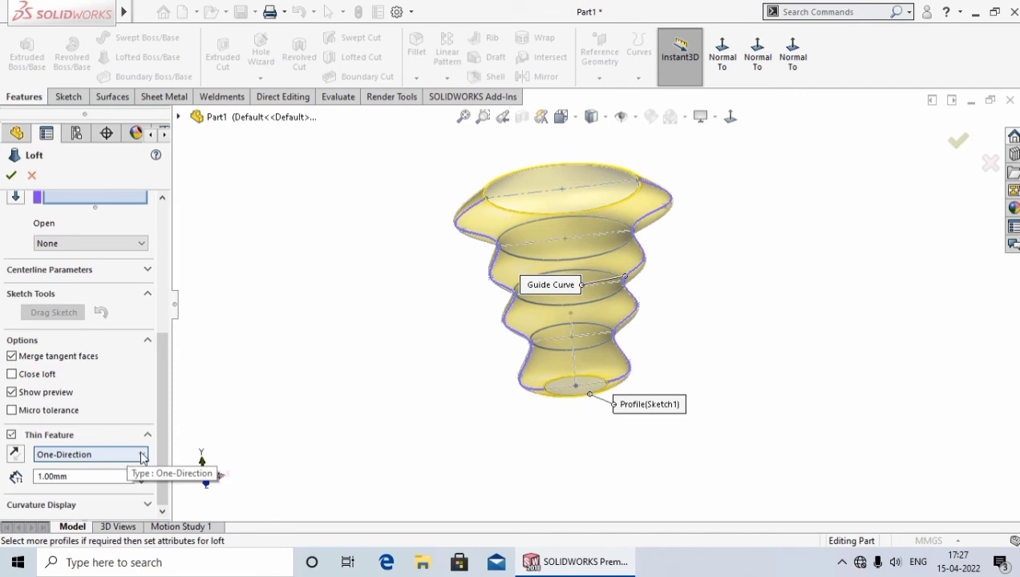
click(142, 456)
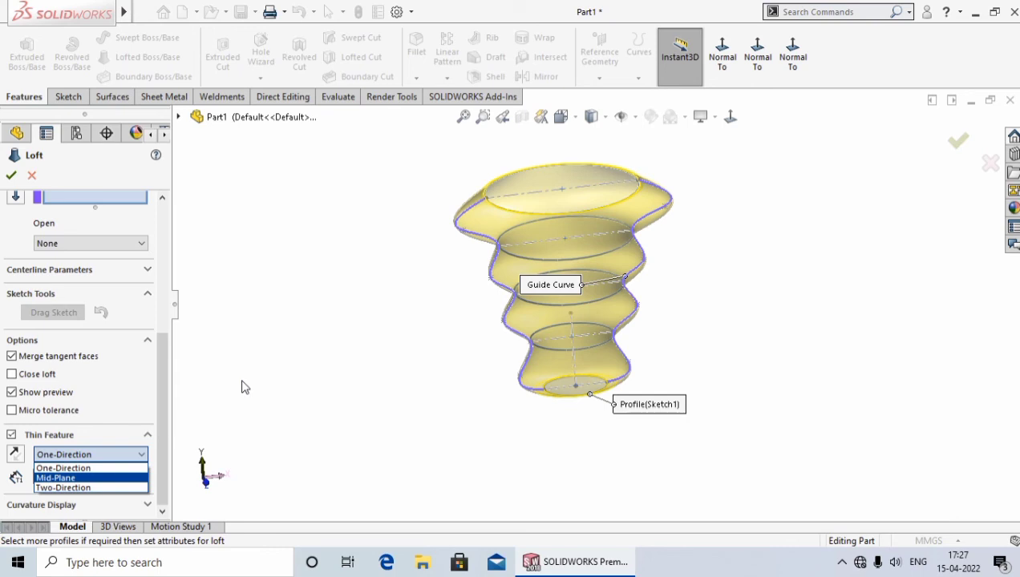
click(12, 438)
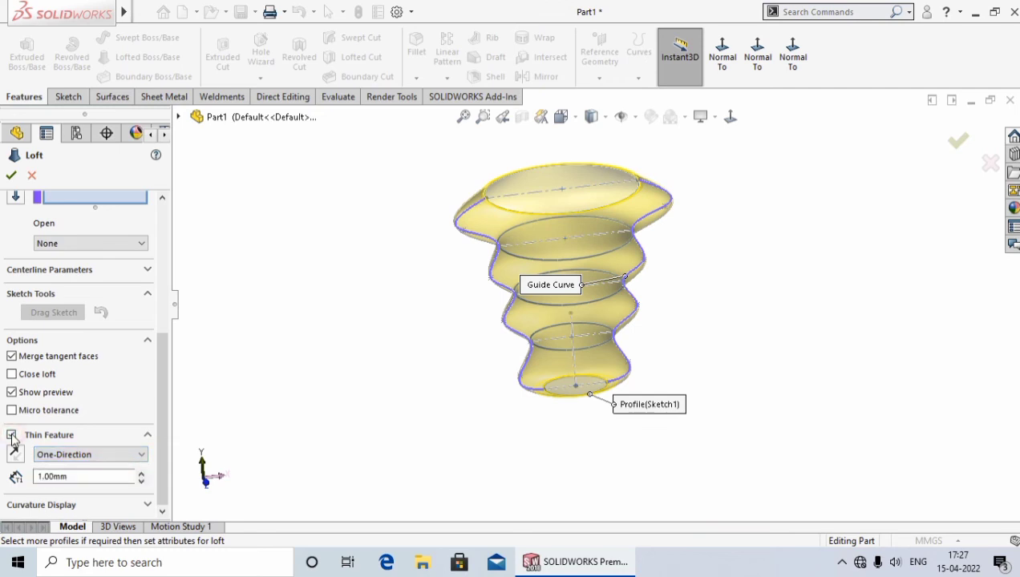
click(12, 435)
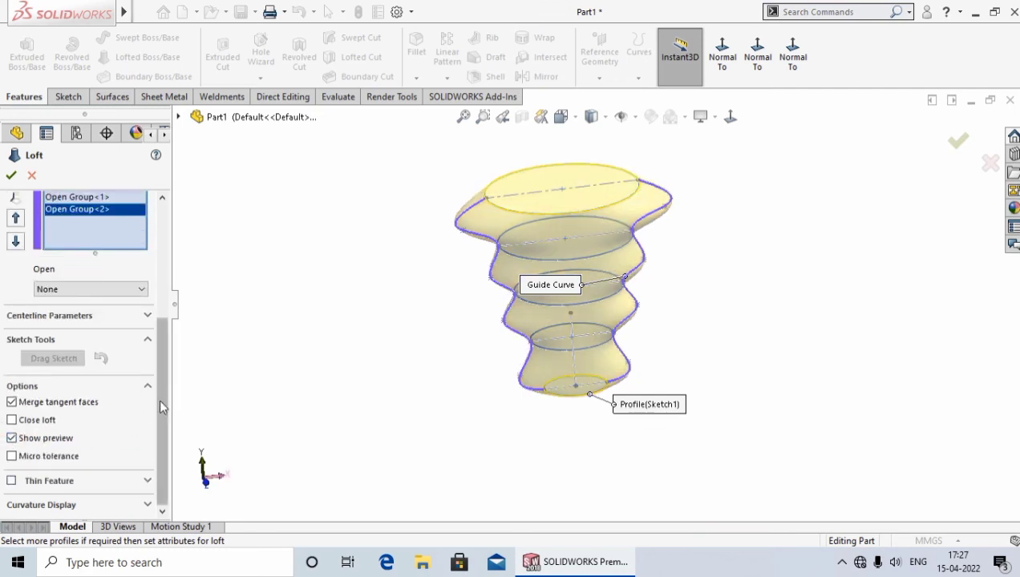
drag(159, 398, 160, 280)
Confirm the five-profile loft to create the wavy Loft10 solid and tilt it to show the top face
click(10, 175)
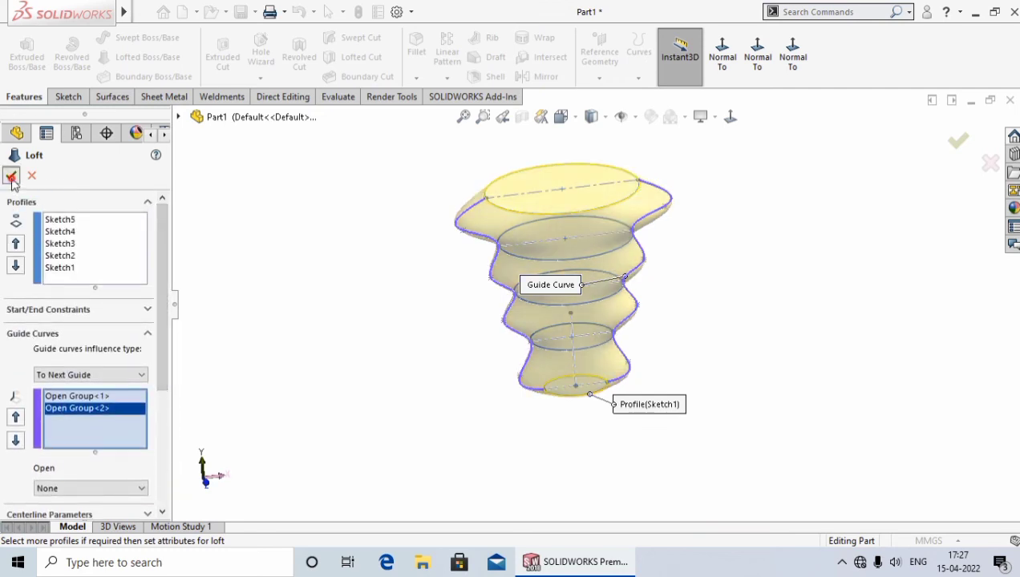
middle_drag(323, 262, 293, 379)
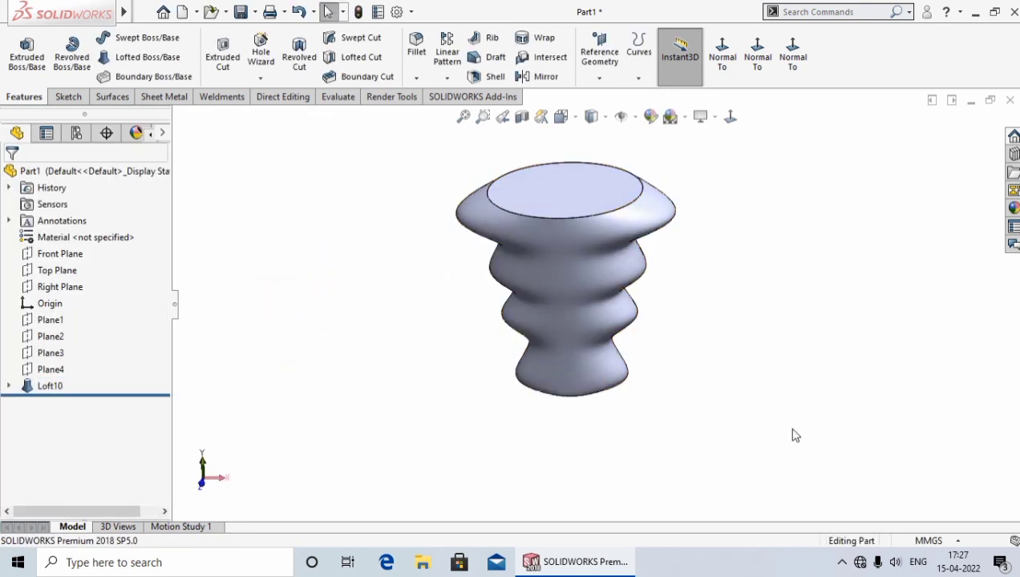